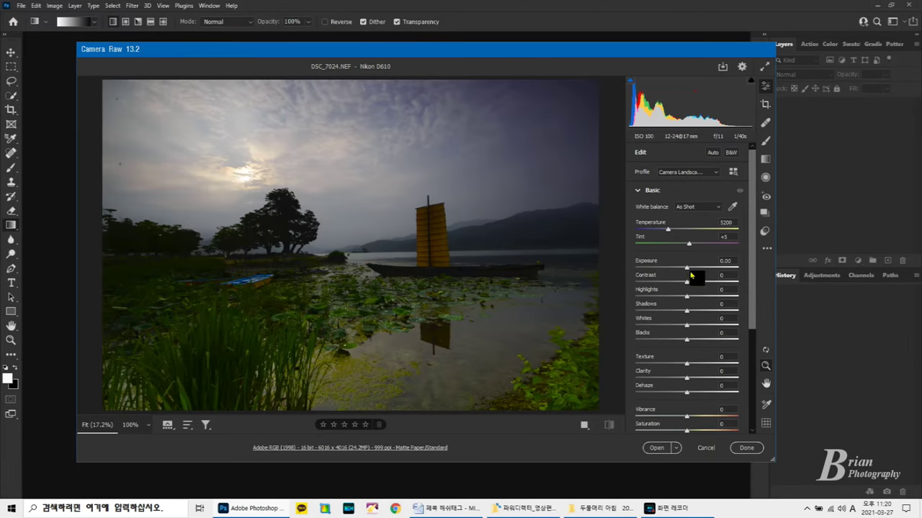
# Set Exposure to +0.75, Shadows to +94 and Blacks to +13, and open the raw photo as an image
pyautogui.moveTo(690, 272); pyautogui.dragTo(696, 273)
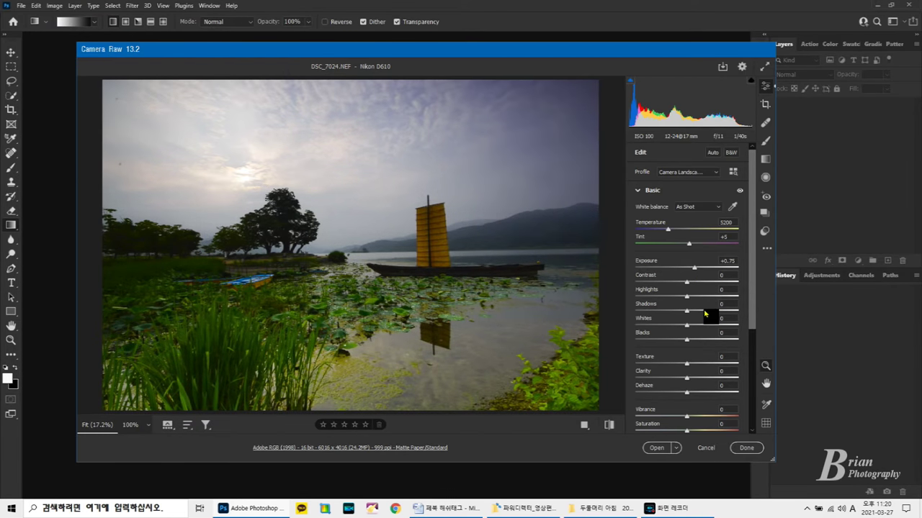
pyautogui.moveTo(705, 314); pyautogui.dragTo(734, 322)
pyautogui.moveTo(687, 339); pyautogui.dragTo(696, 349)
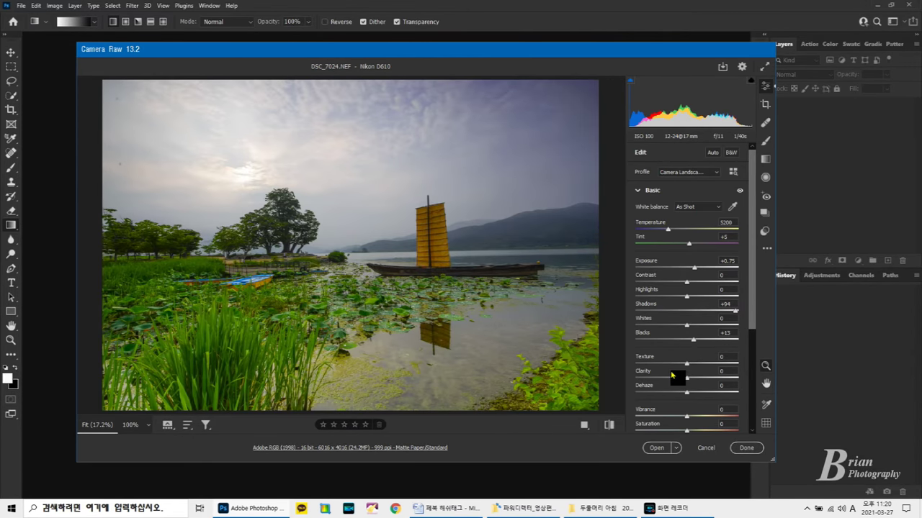
pyautogui.click(676, 448)
pyautogui.click(677, 461)
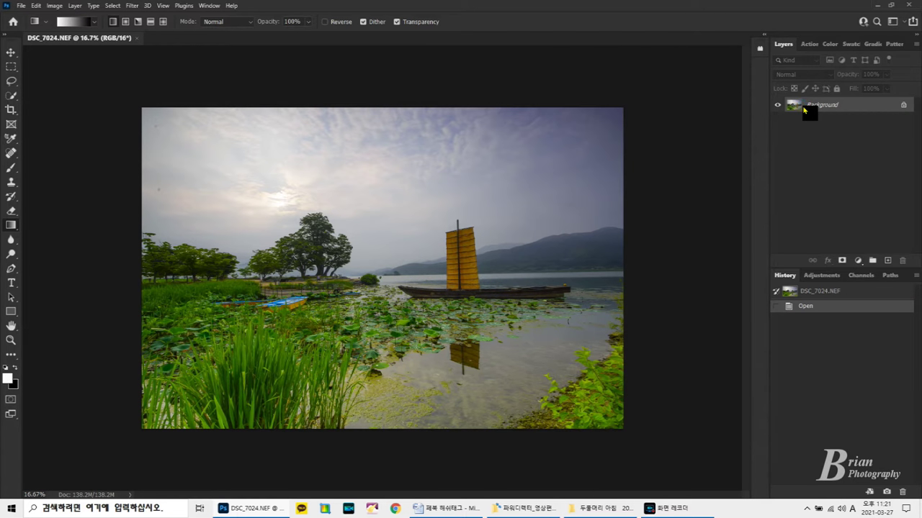
# Duplicate the background layer and crop the photo at 2:3, rotating it slightly clockwise to adjust the horizon
pyautogui.hotkey('ctrl', 'j')
pyautogui.press('c')
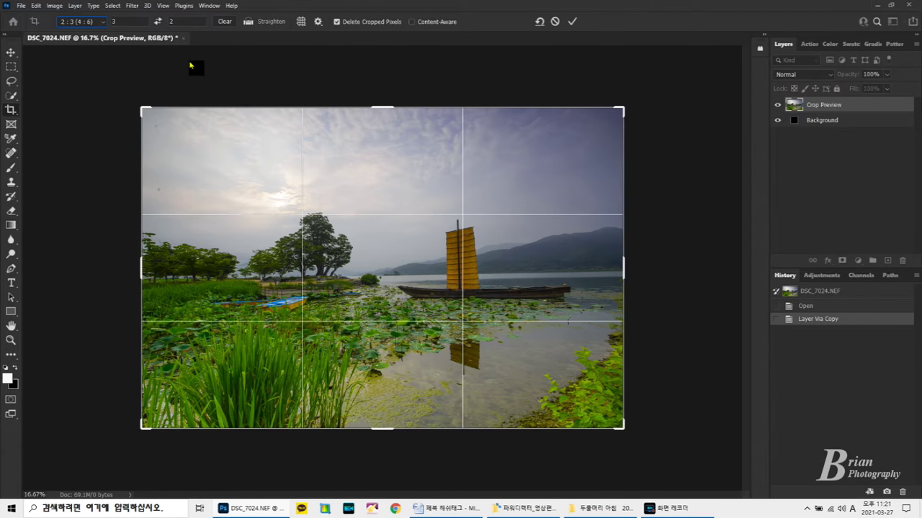
pyautogui.moveTo(379, 276); pyautogui.dragTo(587, 274)
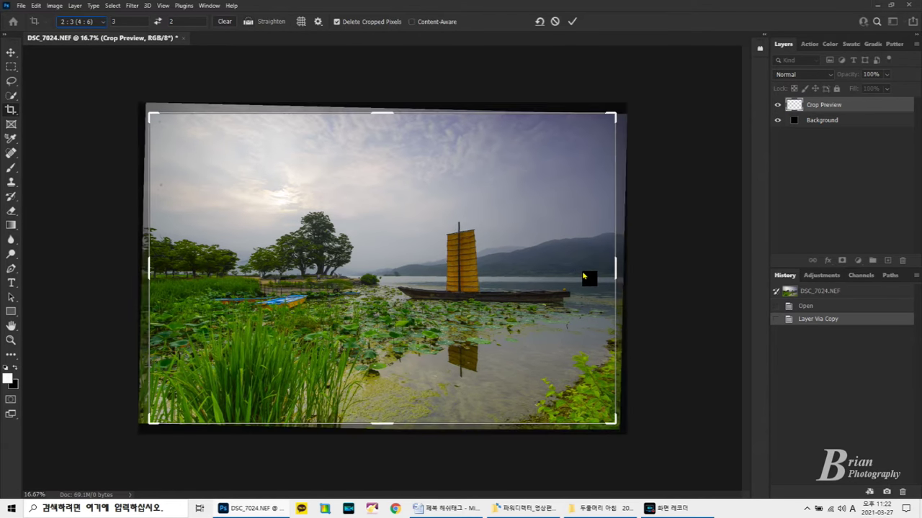
pyautogui.click(573, 22)
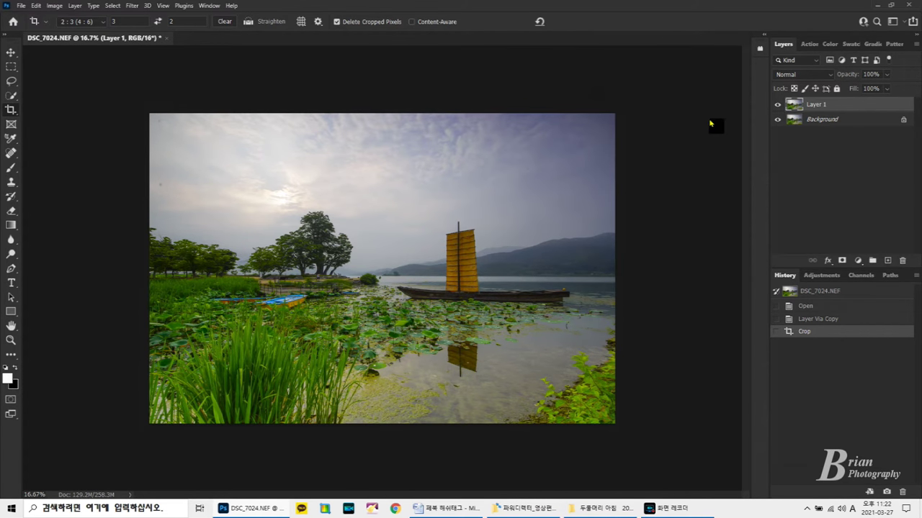
# Merge the layers, duplicate the result, and apply the Camera Raw Filter to the copy with Highlights at -95
pyautogui.hotkey('ctrl', 'e')
pyautogui.hotkey('ctrl', 'j')
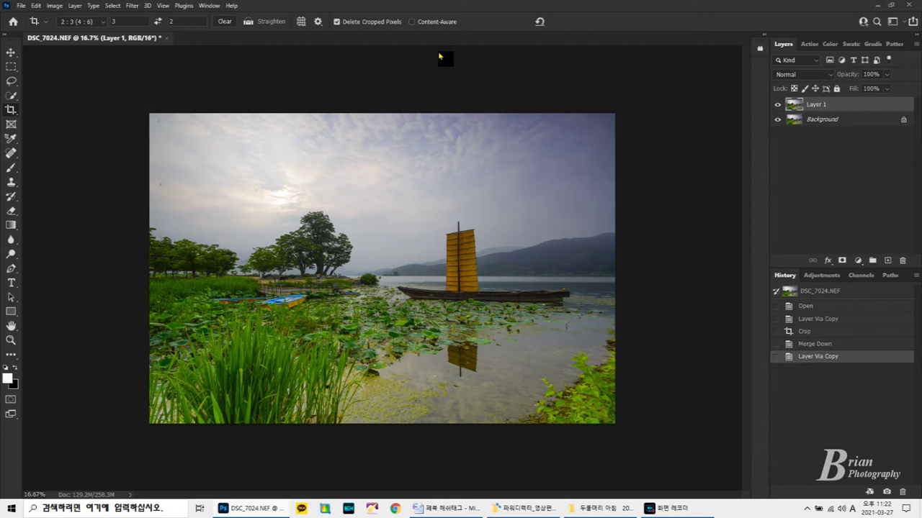
pyautogui.click(132, 6)
pyautogui.click(180, 87)
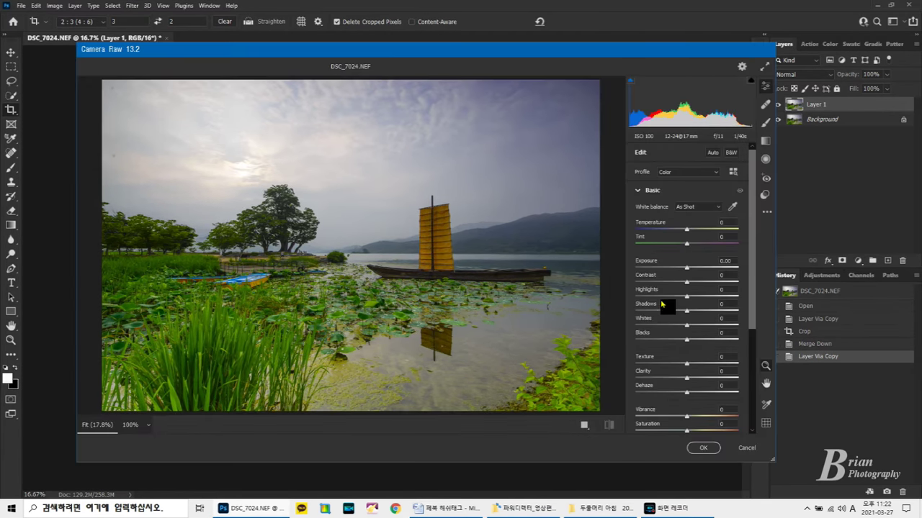
pyautogui.click(660, 297)
pyautogui.moveTo(661, 302); pyautogui.dragTo(638, 299)
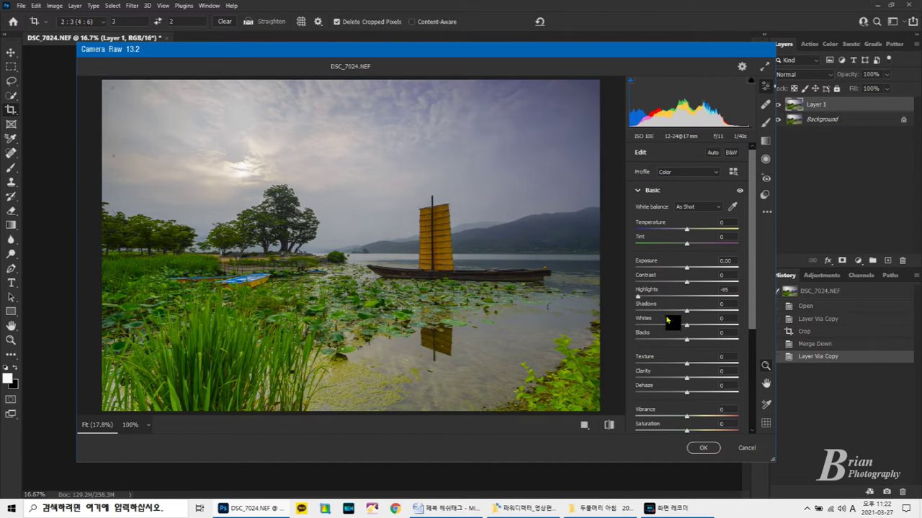
pyautogui.click(710, 450)
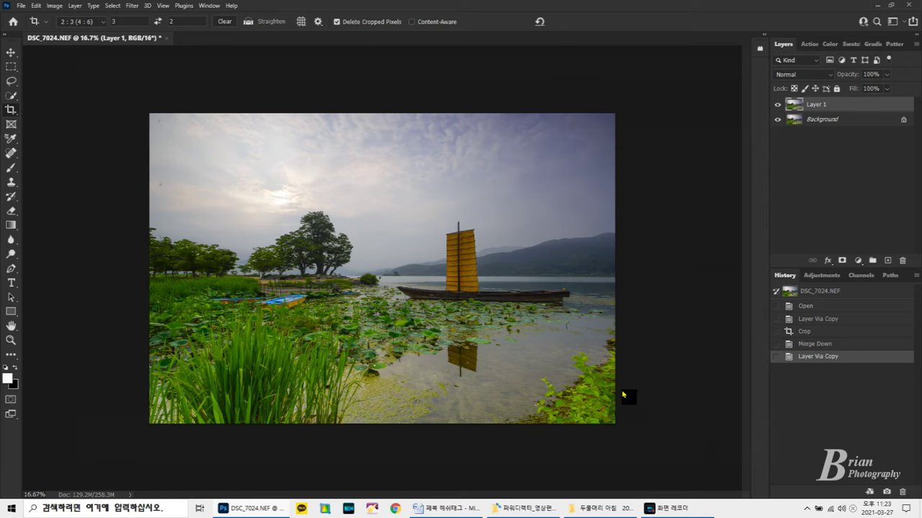
# Merge and re-duplicate the layer, then apply an S-shaped RGB curve with raised midtones and a shadow point at input 49, output 31
pyautogui.hotkey('ctrl', 'e')
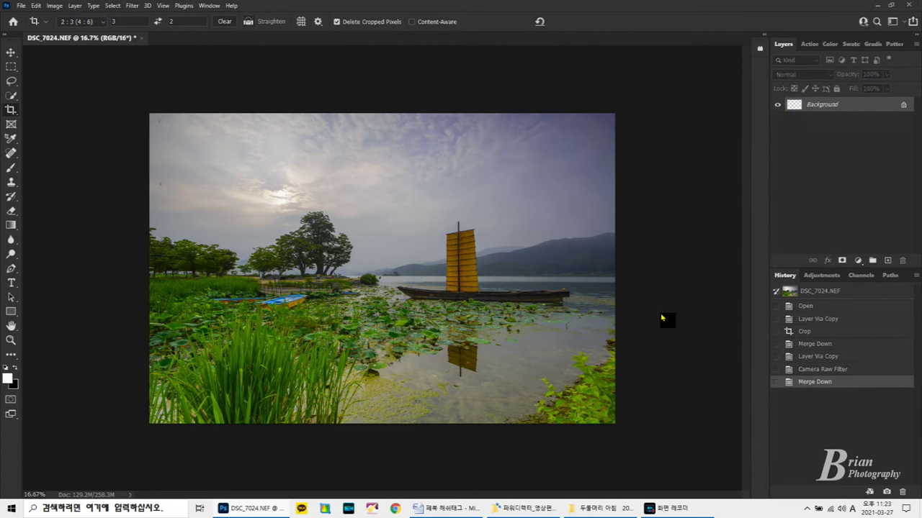
pyautogui.hotkey('ctrl', 'j')
pyautogui.hotkey('ctrl', 'm')
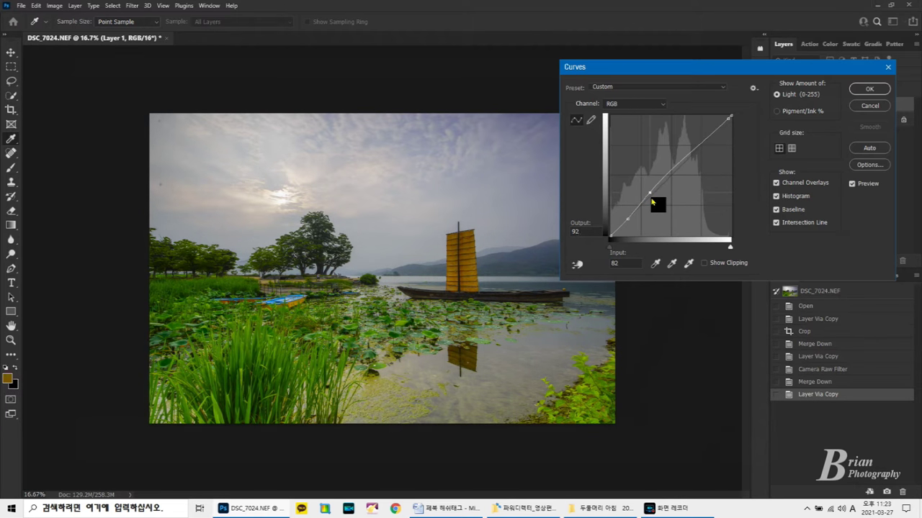
pyautogui.press('Up')
pyautogui.moveTo(652, 194); pyautogui.dragTo(669, 174)
pyautogui.moveTo(630, 225); pyautogui.dragTo(634, 226)
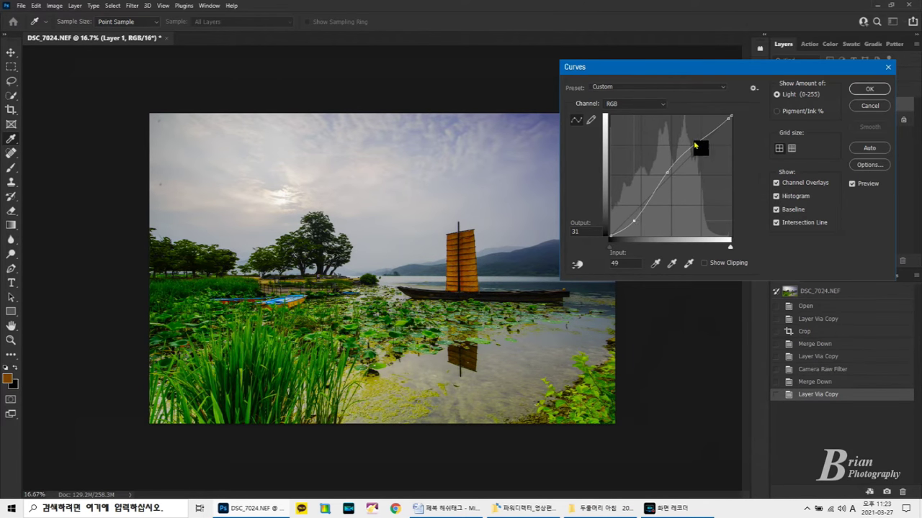
pyautogui.click(864, 89)
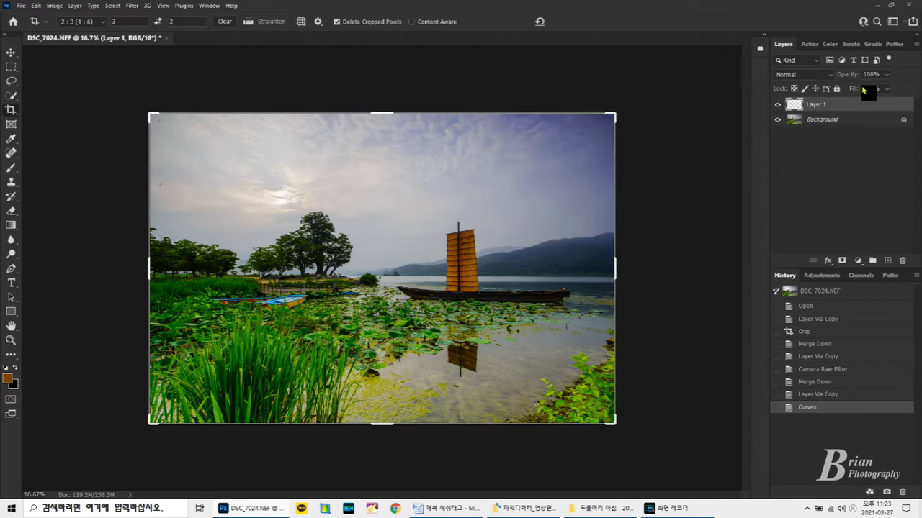
# Compare the photo with and without the curves layer, and set that layer's opacity to 53%
pyautogui.click(11, 52)
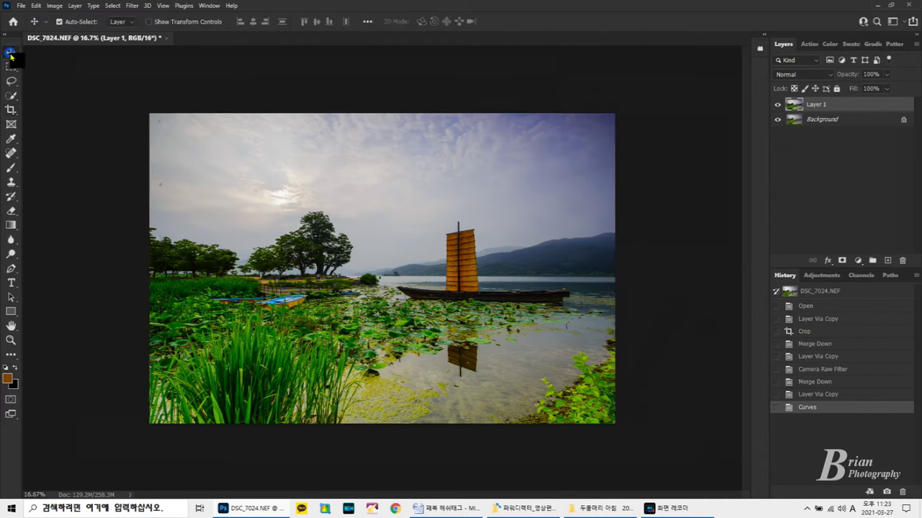
pyautogui.click(778, 105)
pyautogui.click(778, 105)
pyautogui.click(777, 105)
pyautogui.click(778, 105)
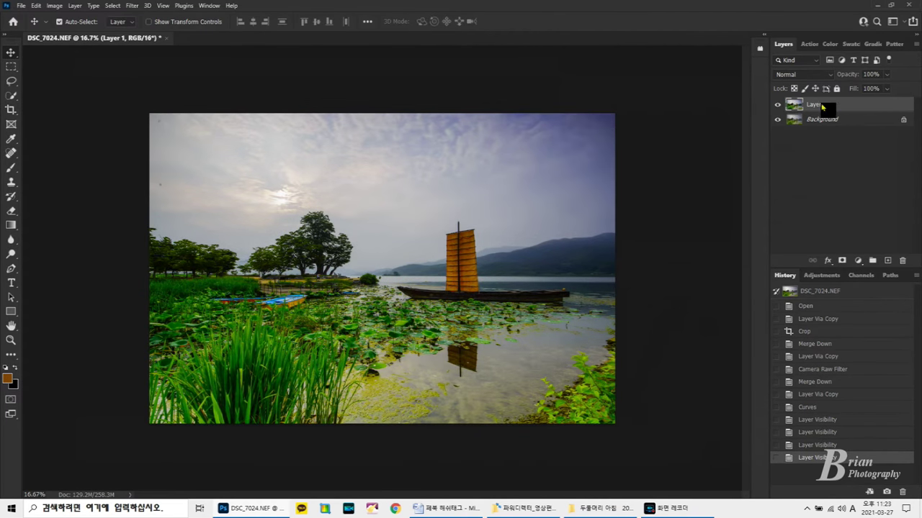
pyautogui.click(887, 74)
pyautogui.click(866, 87)
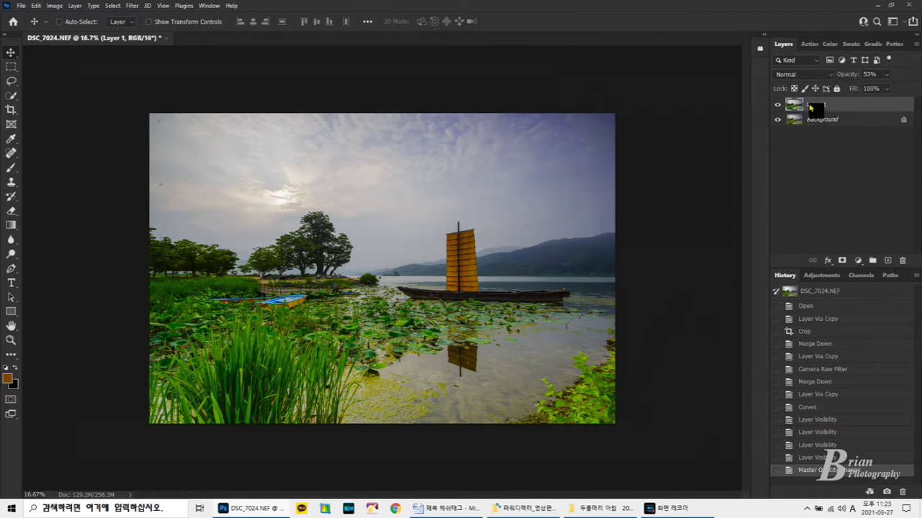
# Merge and re-duplicate the layer, then raise Saturation and set Vibrance to +45 in the Camera Raw Filter
pyautogui.hotkey('ctrl', 'e')
pyautogui.hotkey('ctrl', 'j')
pyautogui.click(131, 11)
pyautogui.click(165, 83)
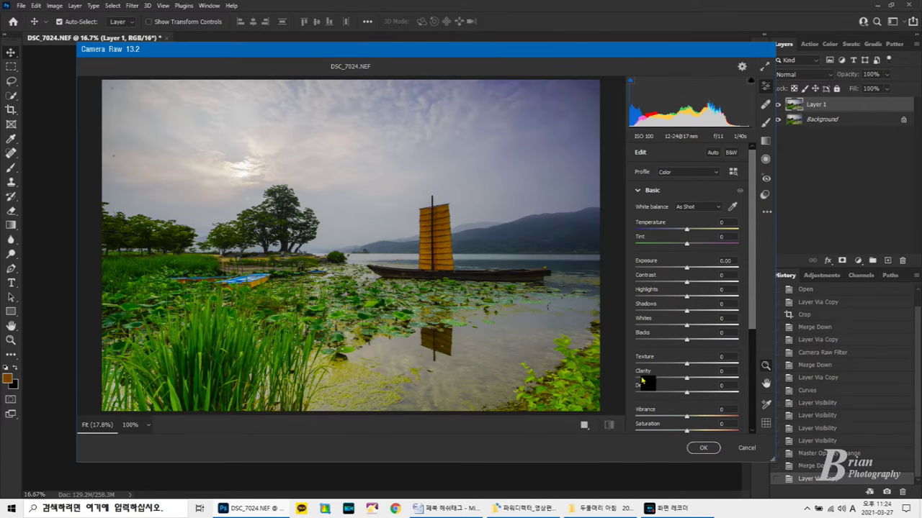
pyautogui.click(710, 430)
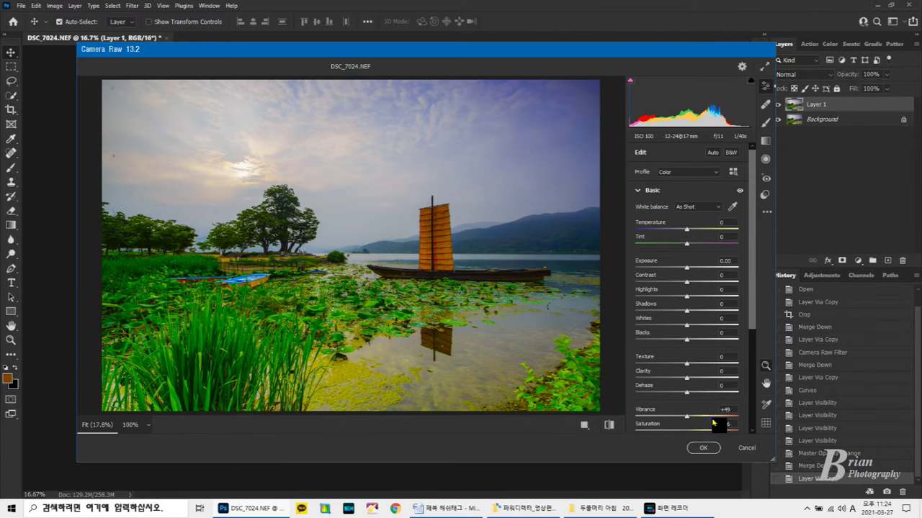
pyautogui.click(710, 417)
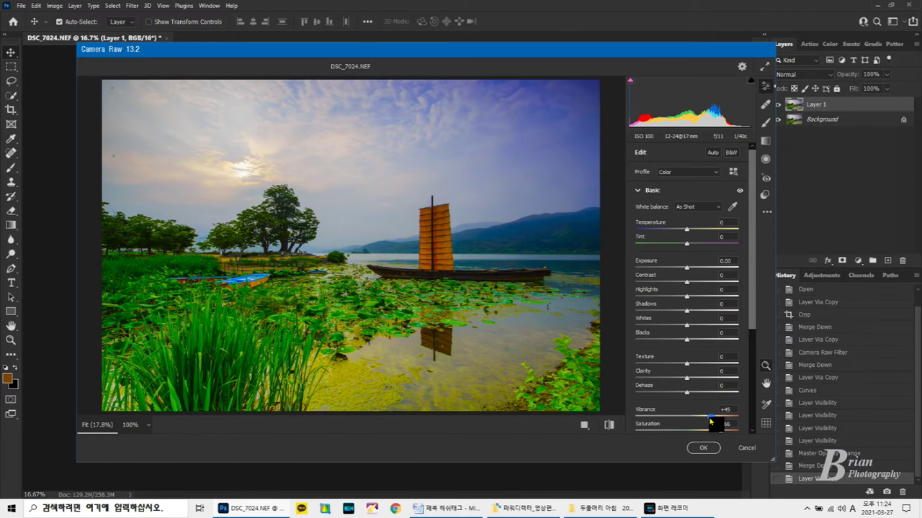
# Set the Color Mixer's Greens saturation to -68 and Greens luminance to +19, and apply the filter
pyautogui.scroll(-5, 674, 349)
pyautogui.click(669, 353)
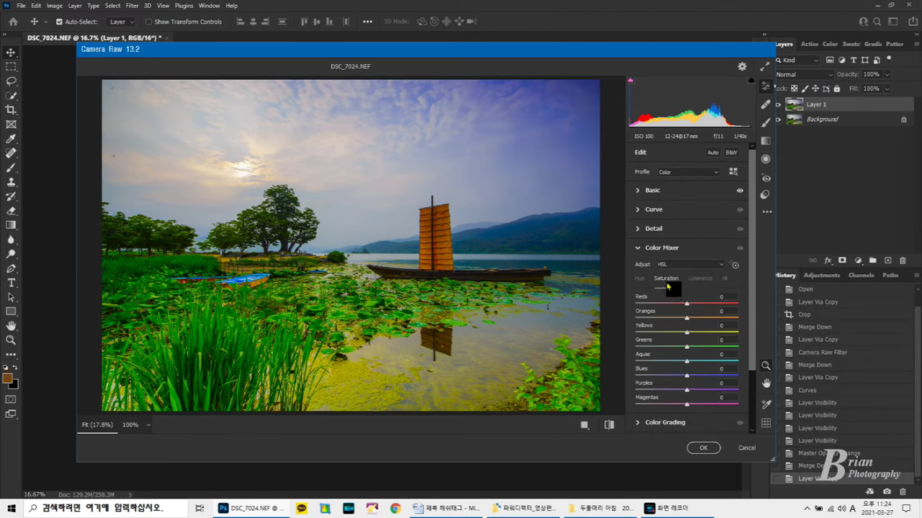
pyautogui.click(663, 347)
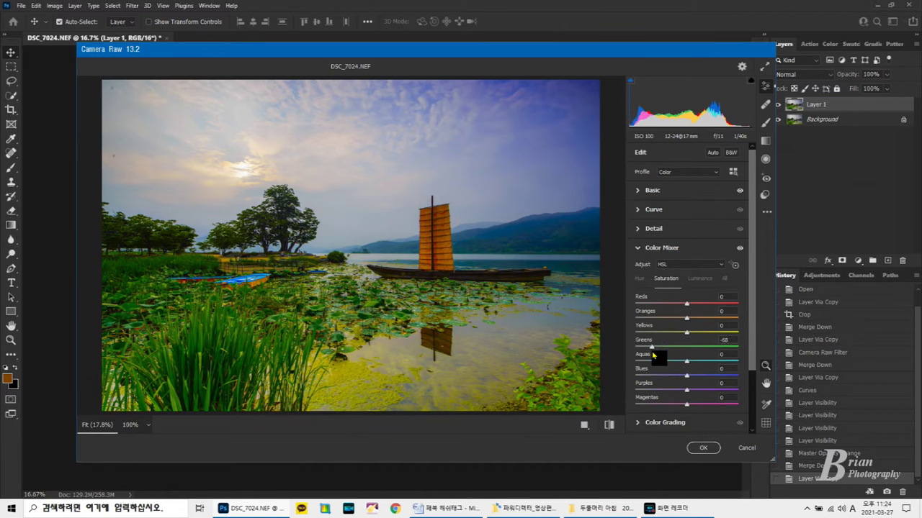
pyautogui.click(700, 279)
pyautogui.moveTo(663, 349); pyautogui.dragTo(677, 354)
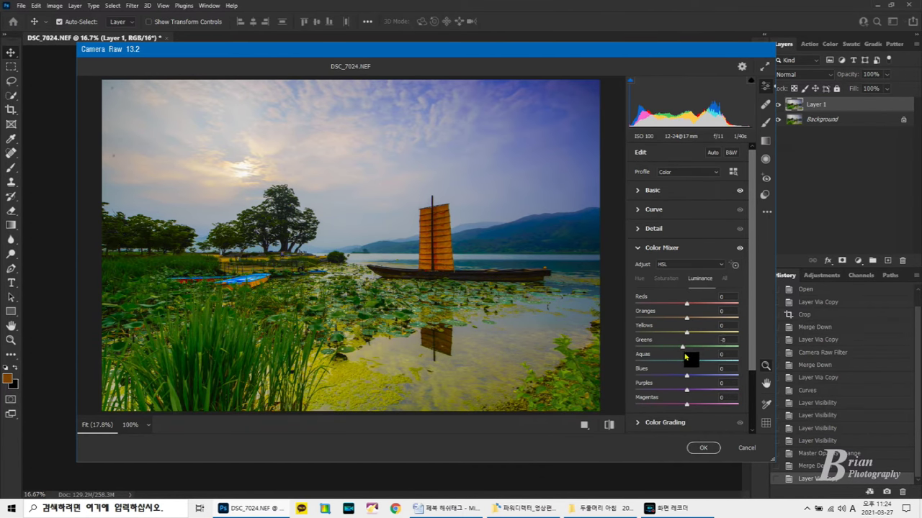
pyautogui.moveTo(690, 357); pyautogui.dragTo(696, 356)
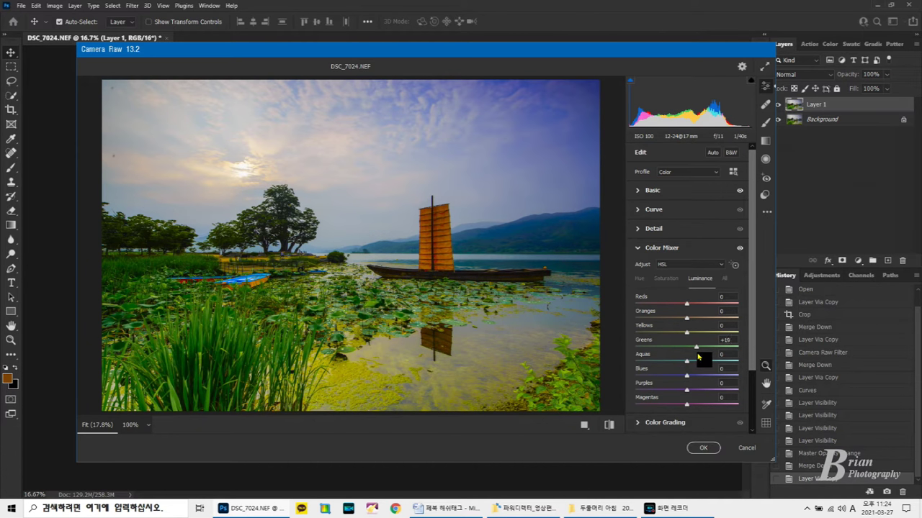
pyautogui.scroll(-1, 682, 357)
pyautogui.scroll(1, 684, 360)
pyautogui.moveTo(661, 367); pyautogui.dragTo(689, 369)
pyautogui.click(702, 447)
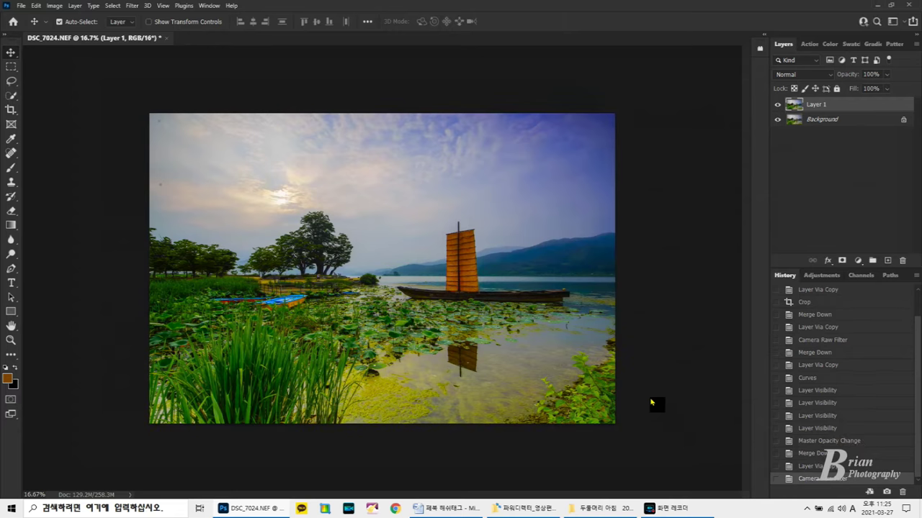
# Merge and re-duplicate the layer, then apply the Camera Raw Filter with Shadows at about +48
pyautogui.hotkey('ctrl', 'e')
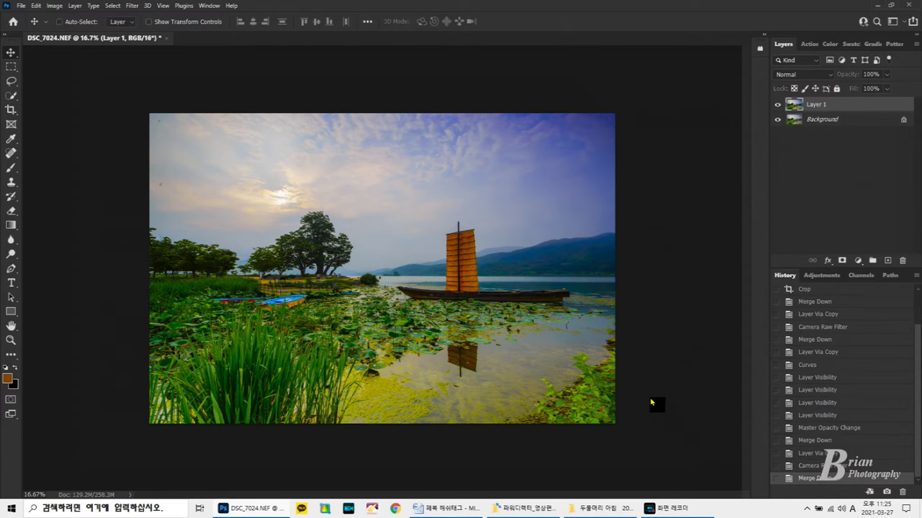
pyautogui.hotkey('ctrl', 'j')
pyautogui.click(132, 5)
pyautogui.click(169, 85)
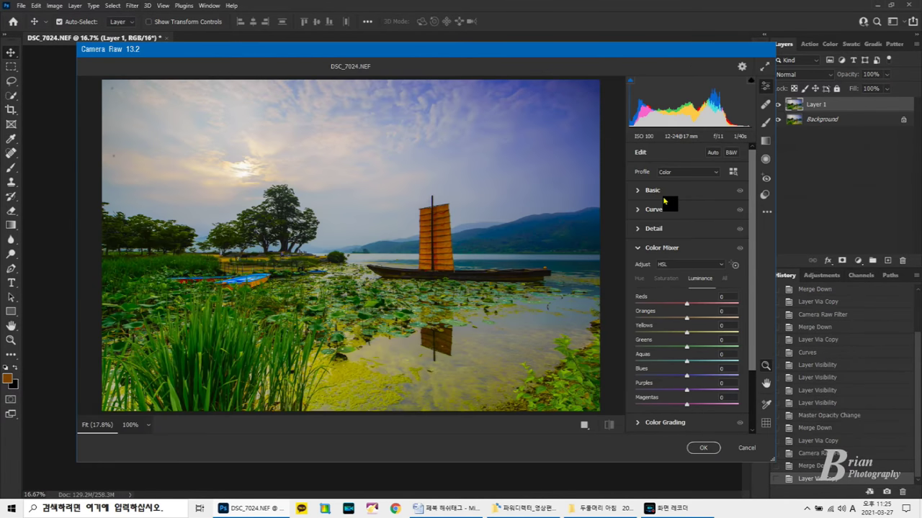
pyautogui.click(663, 195)
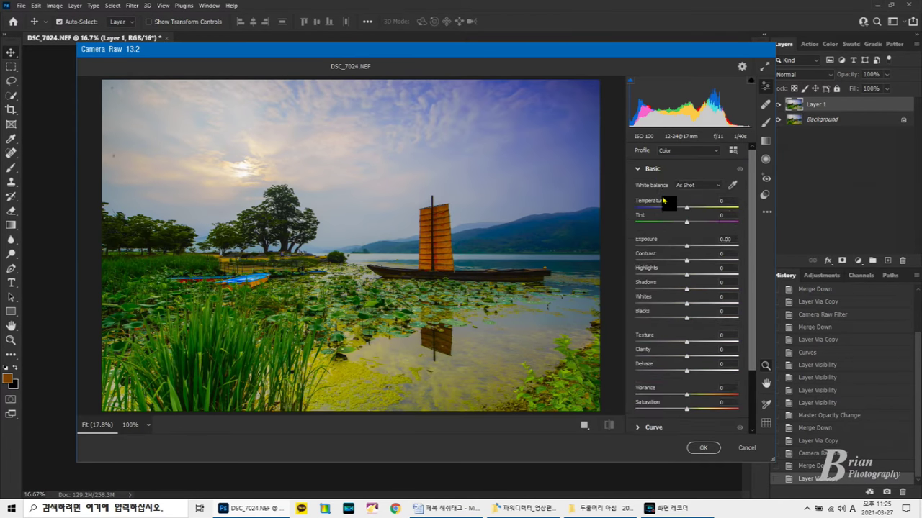
pyautogui.click(702, 290)
pyautogui.moveTo(705, 292)
pyautogui.mouseDown()
pyautogui.moveTo(723, 296)
pyautogui.moveTo(713, 301)
pyautogui.mouseUp()
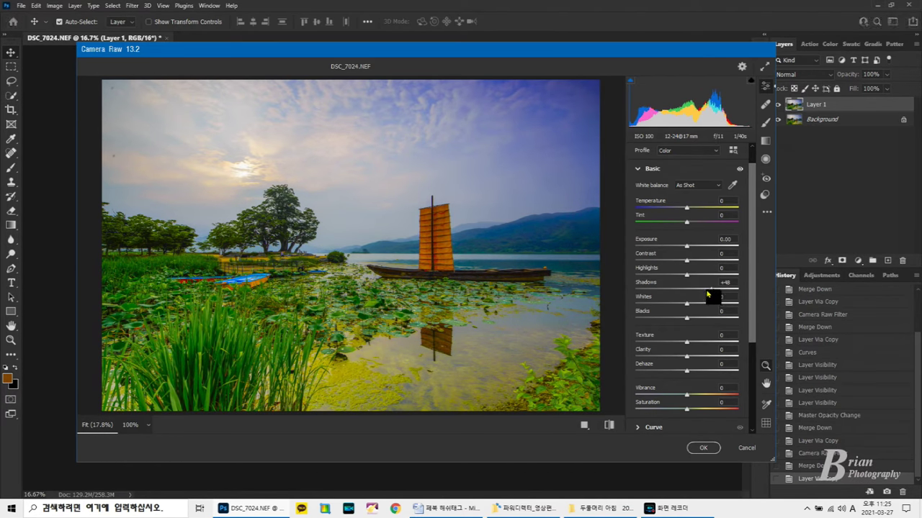
pyautogui.click(704, 449)
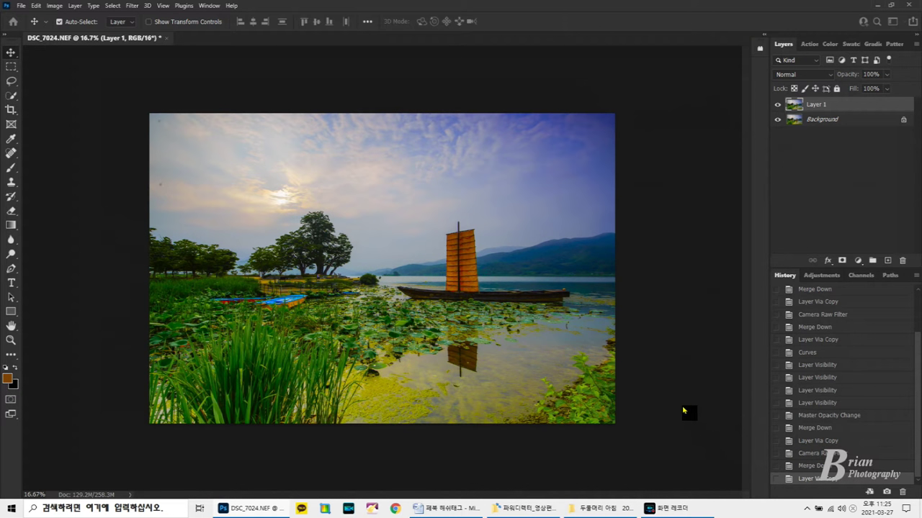
# Merge and re-duplicate the layer, then apply the Camera Raw Filter with Highlights -75, Clarity +48 and Dehaze +28
pyautogui.hotkey('ctrl', 'e')
pyautogui.hotkey('ctrl', 'j')
pyautogui.click(133, 6)
pyautogui.click(165, 86)
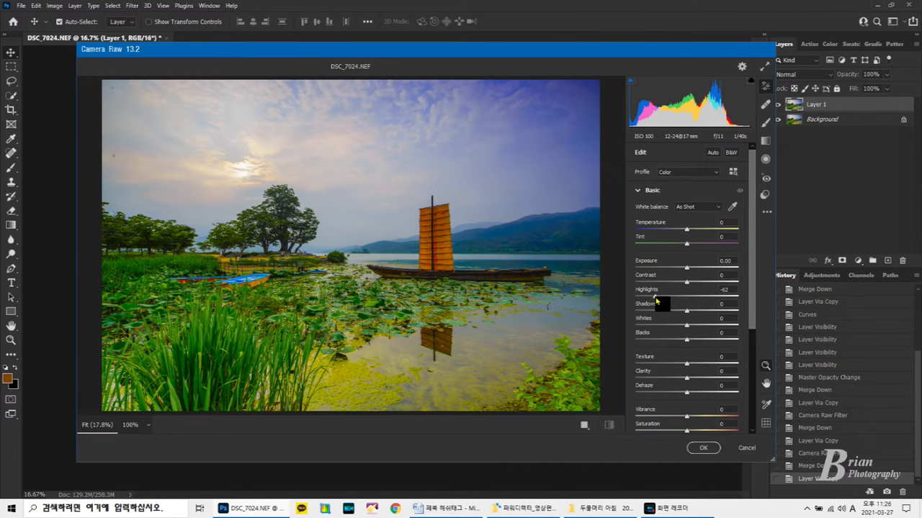
pyautogui.moveTo(656, 302); pyautogui.dragTo(649, 303)
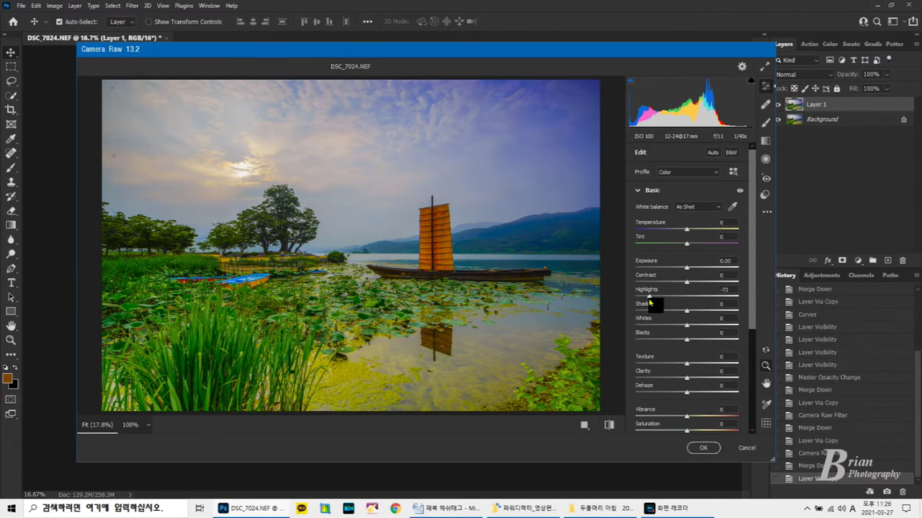
pyautogui.moveTo(704, 374); pyautogui.dragTo(710, 384)
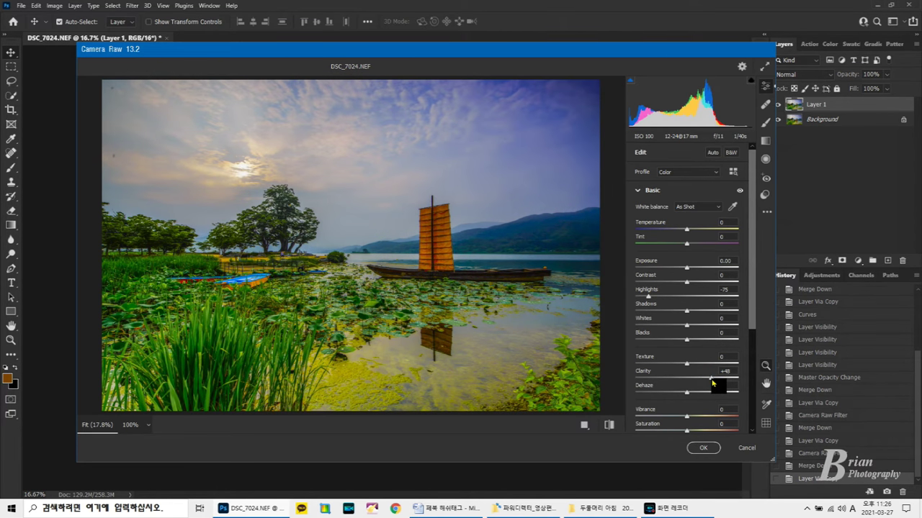
pyautogui.moveTo(713, 392); pyautogui.dragTo(700, 394)
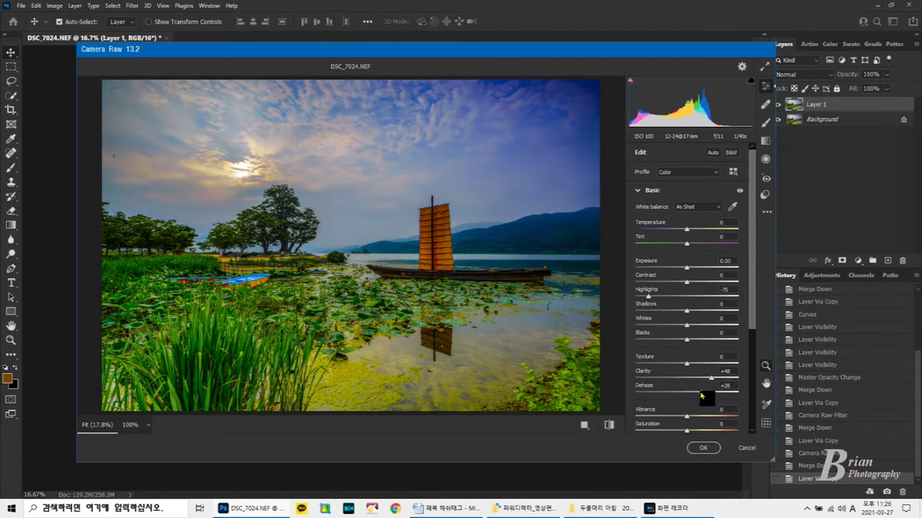
pyautogui.click(703, 447)
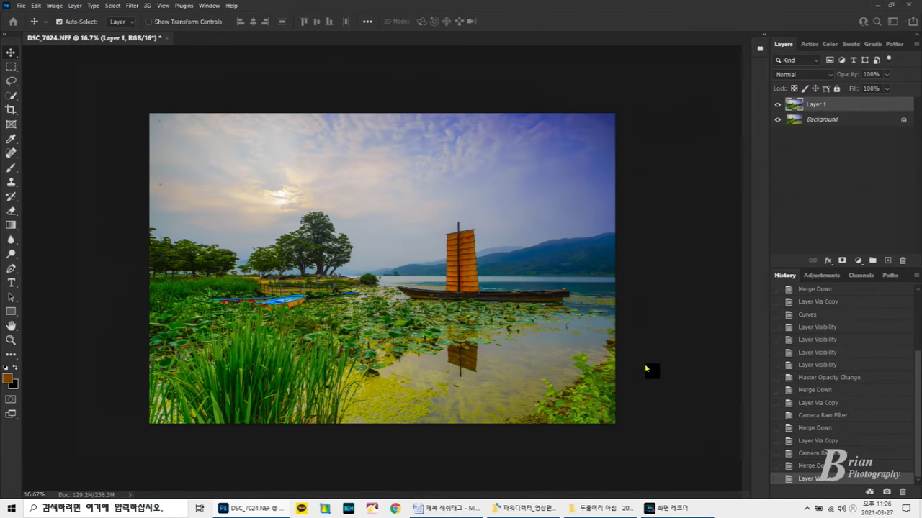
# Add a black mask to Layer 1 and paint white over the sky and the water to reveal the Camera Raw adjustment there
pyautogui.click(841, 260)
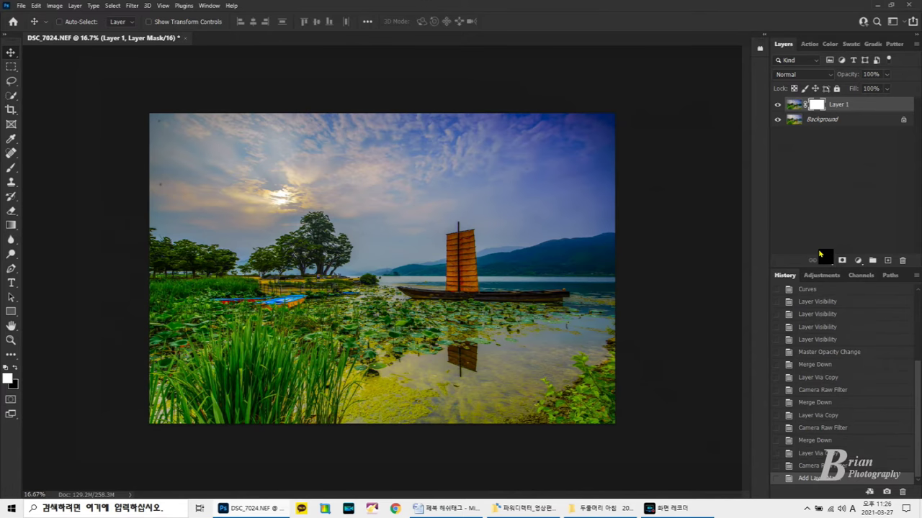
pyautogui.hotkey('ctrl', 'i')
pyautogui.press('b')
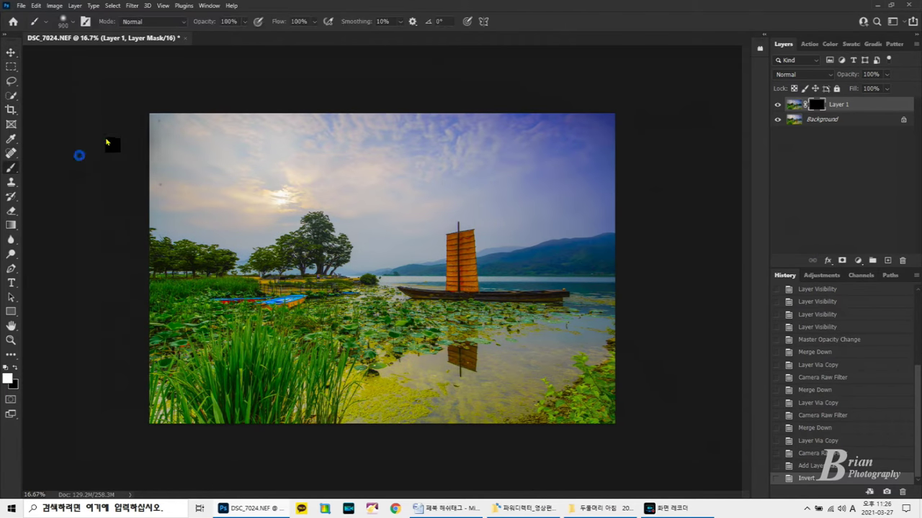
pyautogui.moveTo(508, 137)
pyautogui.mouseDown()
pyautogui.moveTo(278, 159)
pyautogui.moveTo(341, 175)
pyautogui.moveTo(160, 192)
pyautogui.moveTo(379, 179)
pyautogui.moveTo(206, 206)
pyautogui.moveTo(272, 216)
pyautogui.moveTo(453, 188)
pyautogui.moveTo(486, 202)
pyautogui.moveTo(380, 227)
pyautogui.moveTo(411, 247)
pyautogui.moveTo(526, 225)
pyautogui.mouseUp()
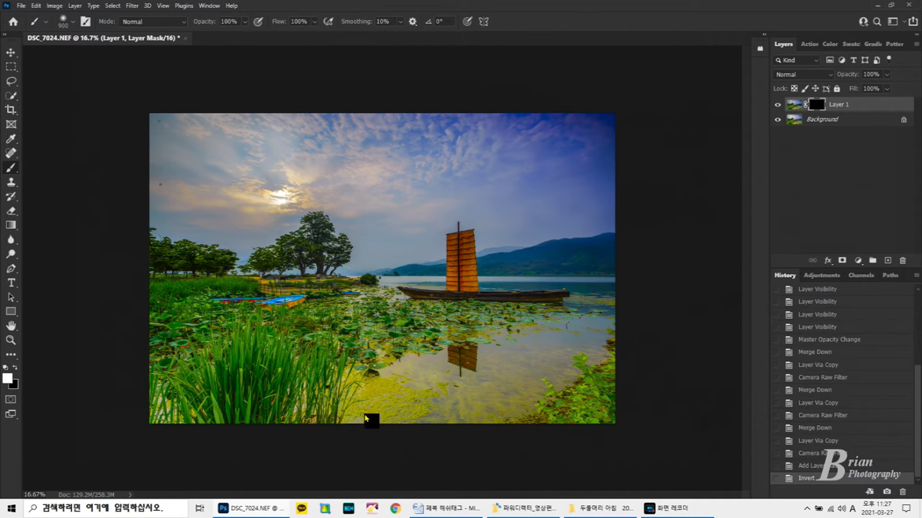
pyautogui.moveTo(699, 350); pyautogui.dragTo(233, 415)
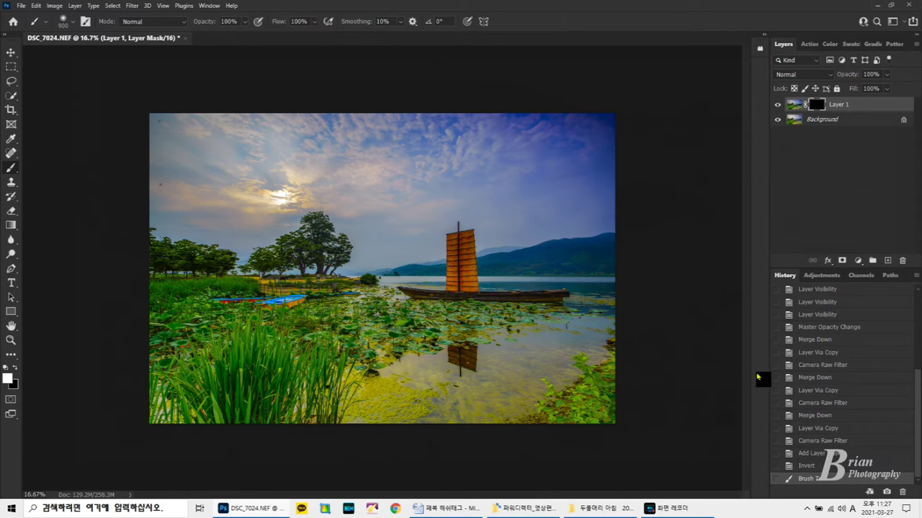
pyautogui.moveTo(736, 370); pyautogui.dragTo(504, 414)
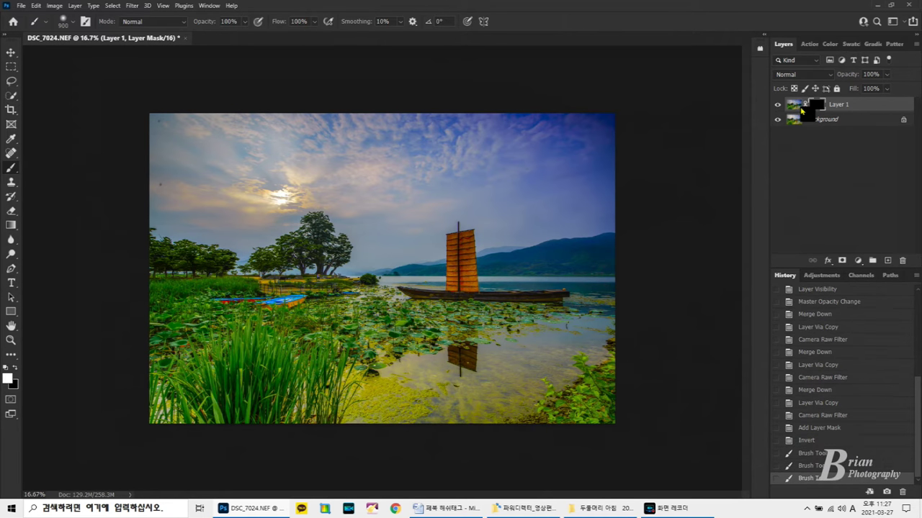
# Select the sail with Quick Selection, erase the adjusted layer's pixels inside it, and deselect
pyautogui.click(800, 107)
pyautogui.hotkey('ctrl', 'e')
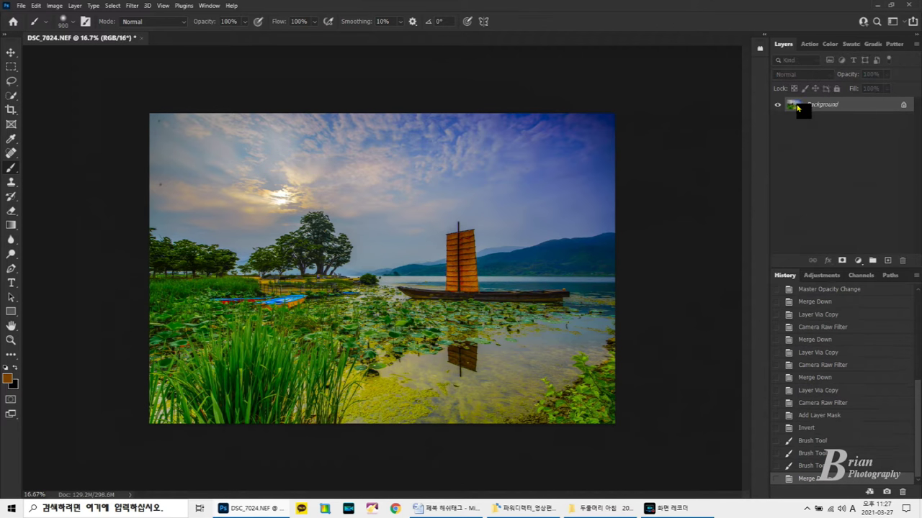
pyautogui.hotkey('ctrl', 'z')
pyautogui.click(12, 95)
pyautogui.moveTo(461, 245); pyautogui.dragTo(463, 283)
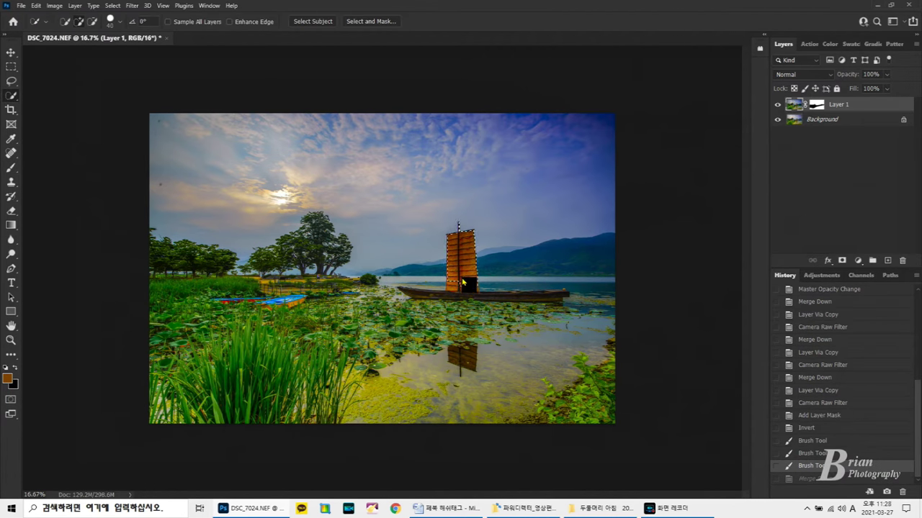
pyautogui.click(12, 211)
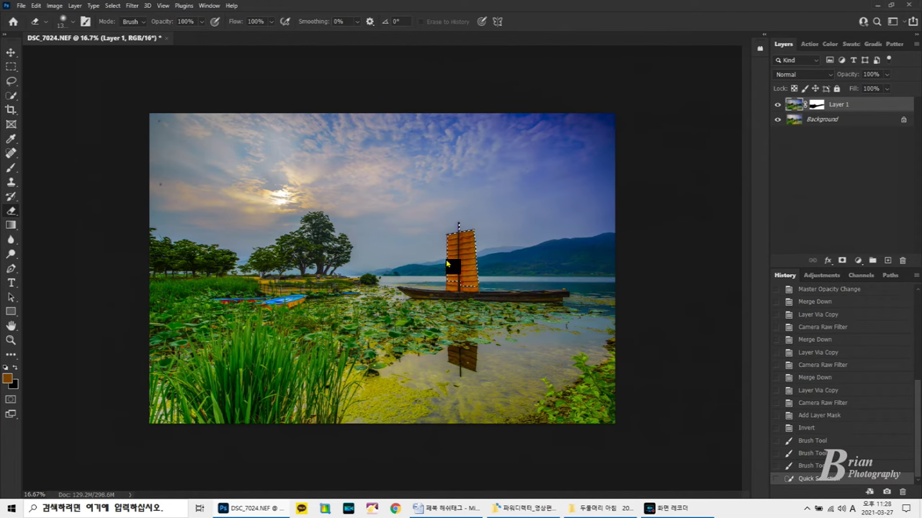
pyautogui.click(549, 236)
pyautogui.hotkey('ctrl', 'd')
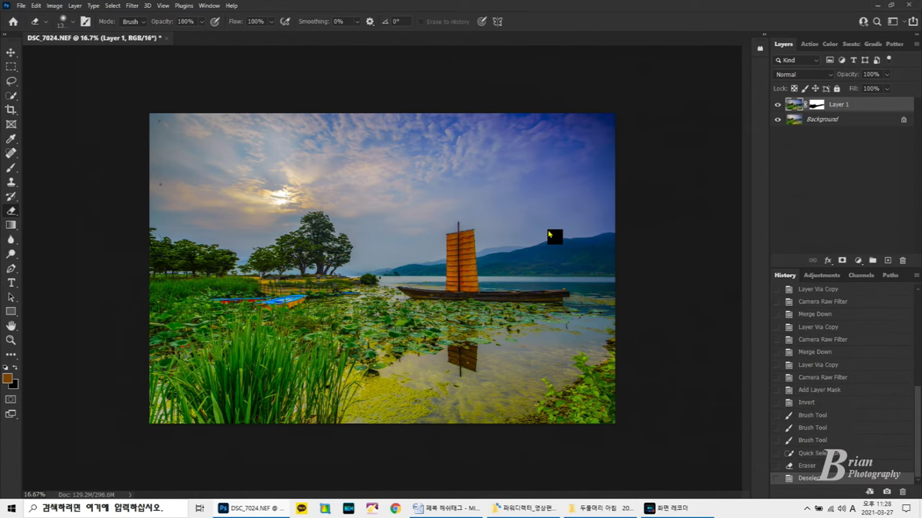
# Merge and re-duplicate the layer, then remove the dust spots in the sky with the Spot Healing Brush
pyautogui.hotkey('ctrl', 'e')
pyautogui.hotkey('ctrl', 'j')
pyautogui.click(11, 153)
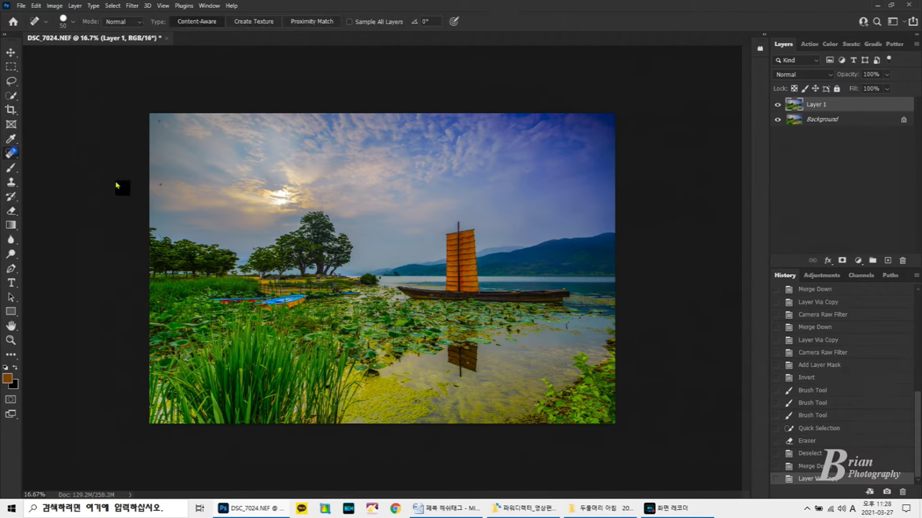
pyautogui.click(162, 183)
pyautogui.press(']')
pyautogui.press(']')
pyautogui.press(']')
pyautogui.press(']')
pyautogui.click(160, 120)
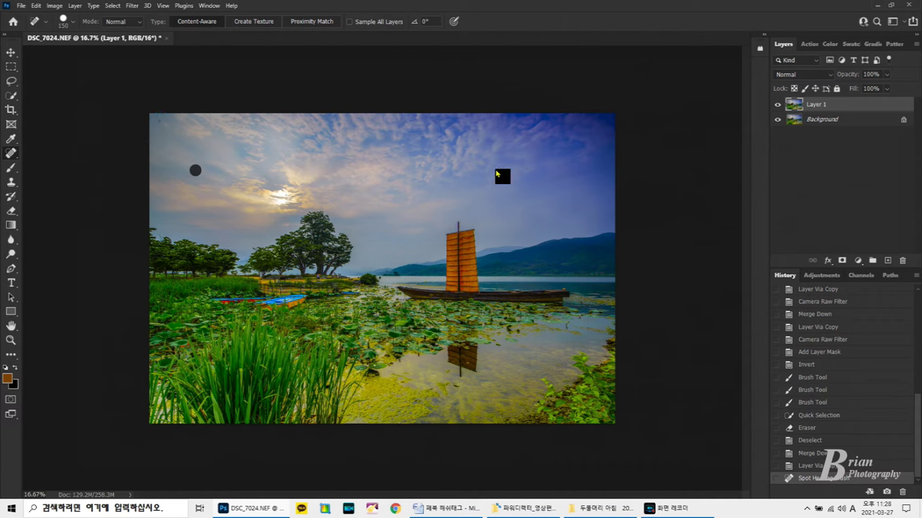
pyautogui.click(526, 169)
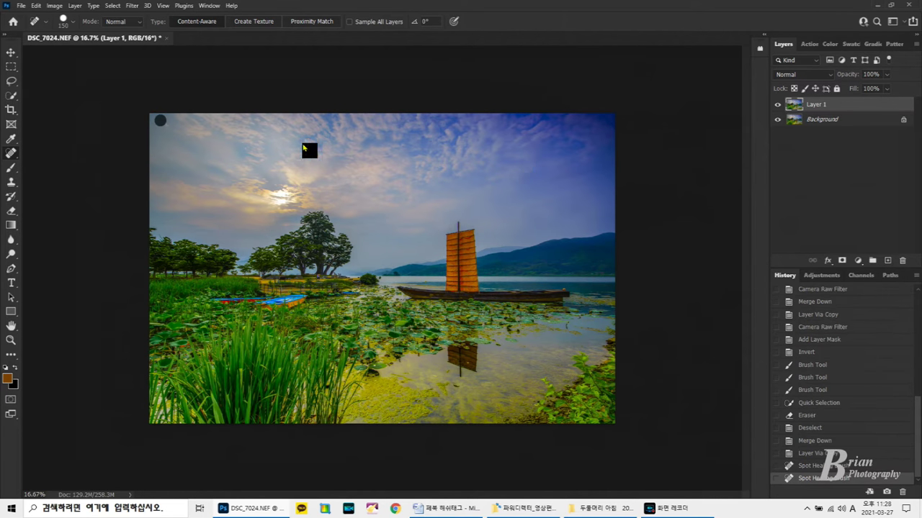
pyautogui.click(199, 170)
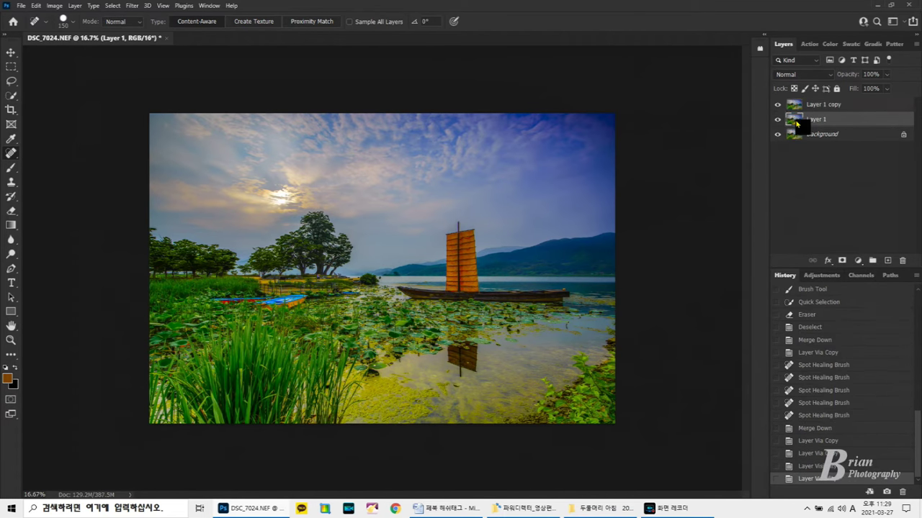
# Hide the top layer copy and darken Layer 1 with Levels, setting the midtones to 0.72
pyautogui.click(777, 105)
pyautogui.hotkey('ctrl', 'l')
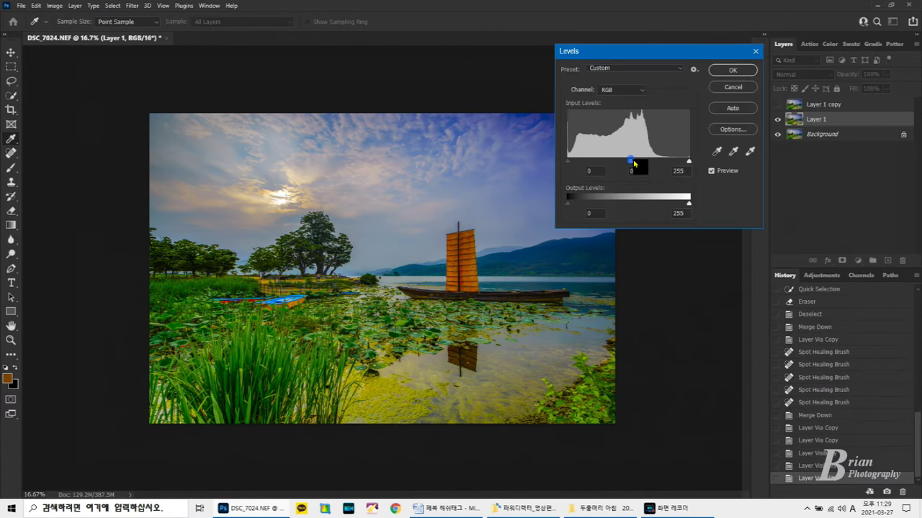
pyautogui.moveTo(633, 163); pyautogui.dragTo(643, 164)
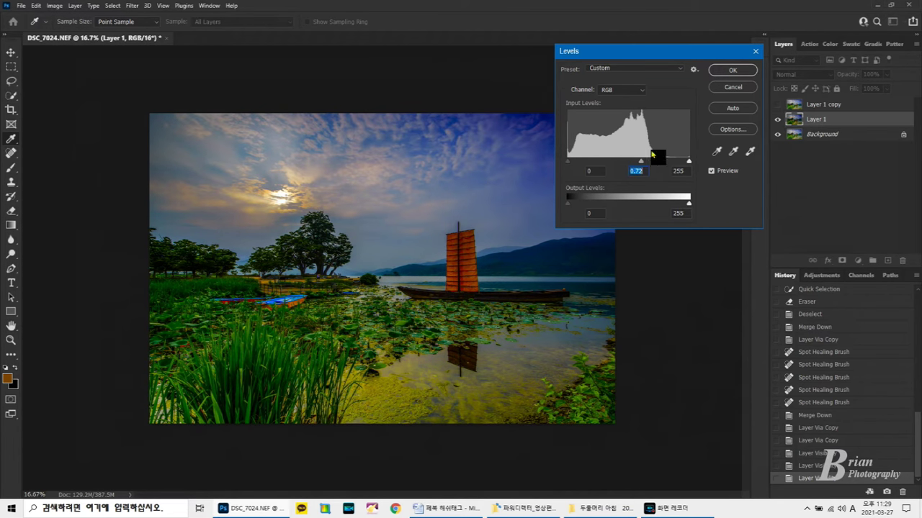
pyautogui.click(733, 69)
# Give Layer 1 a black mask with a gradient that reveals the darkening from the top of the sky downward, and merge it down
pyautogui.click(841, 261)
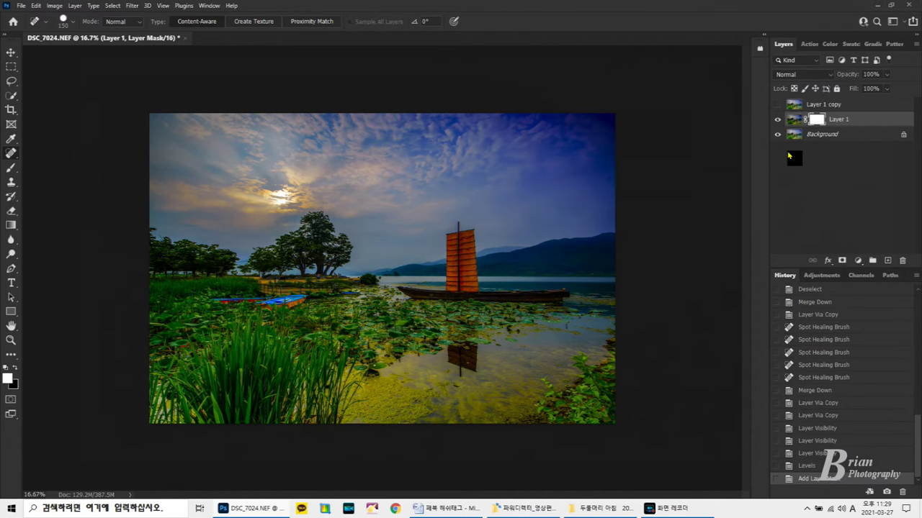
pyautogui.hotkey('ctrl', 'i')
pyautogui.press('g')
pyautogui.moveTo(380, 122); pyautogui.dragTo(384, 230)
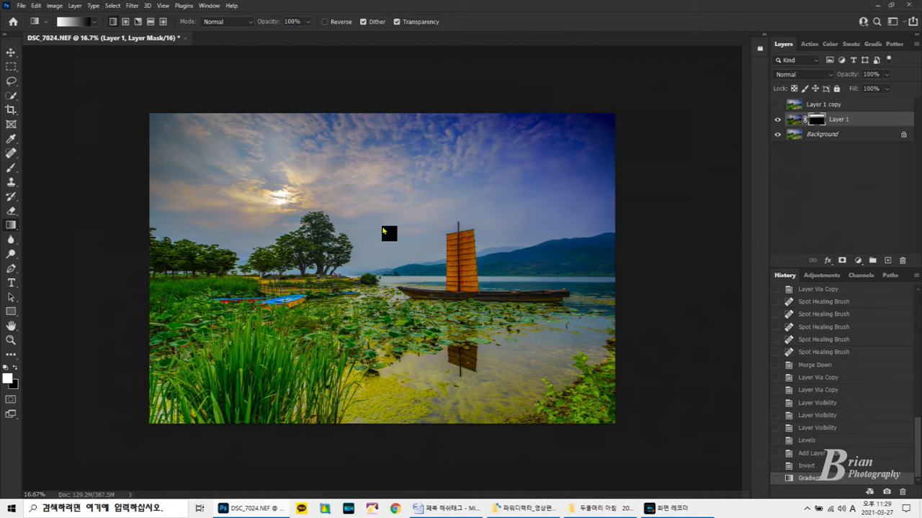
pyautogui.click(794, 120)
pyautogui.hotkey('ctrl', 'e')
# Show the top layer copy and darken its midtones with Levels
pyautogui.click(776, 104)
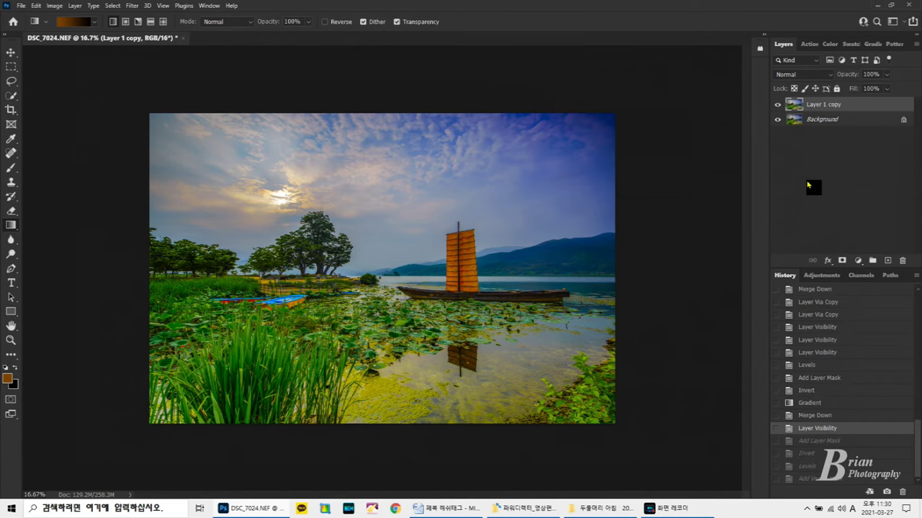
pyautogui.hotkey('ctrl', 'l')
pyautogui.moveTo(628, 164); pyautogui.dragTo(645, 163)
pyautogui.click(722, 70)
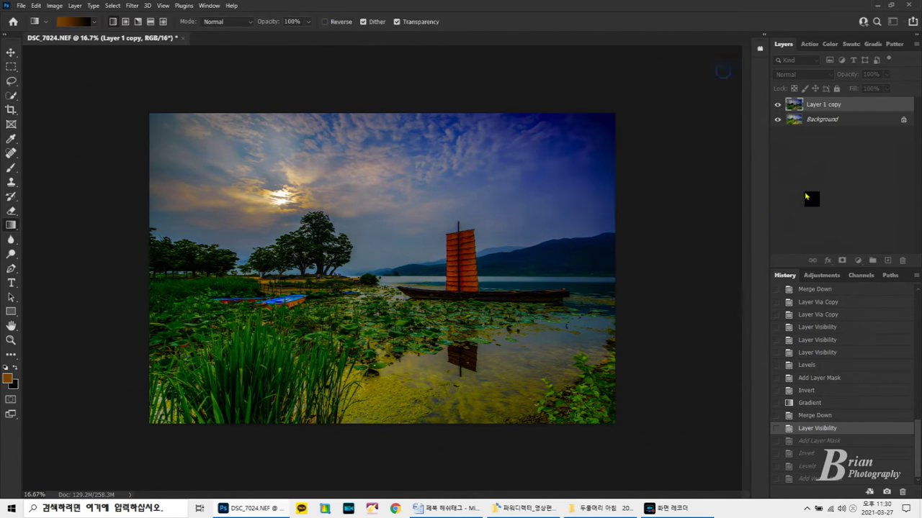
# Give the copy a black mask with a gradient revealing the darkening from the lower foreground up to the waterline, and merge it down
pyautogui.click(842, 260)
pyautogui.hotkey('ctrl', 'i')
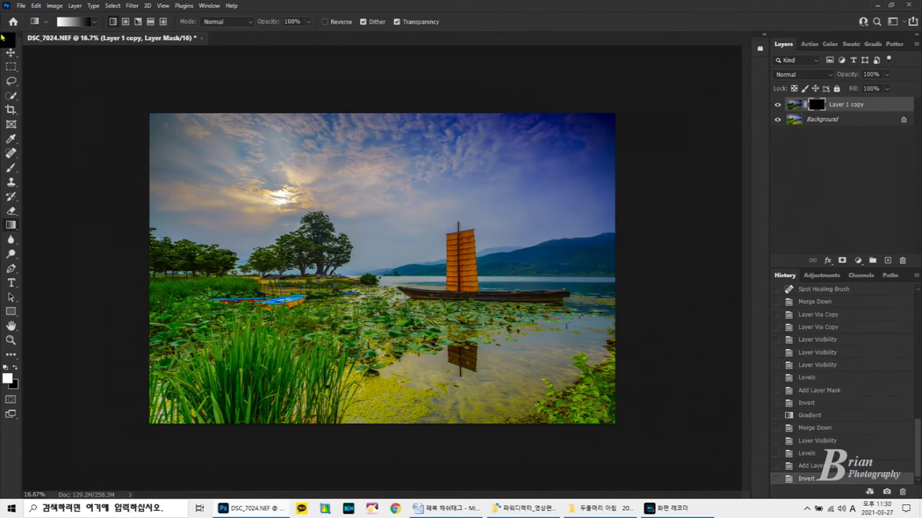
pyautogui.moveTo(378, 408); pyautogui.dragTo(381, 278)
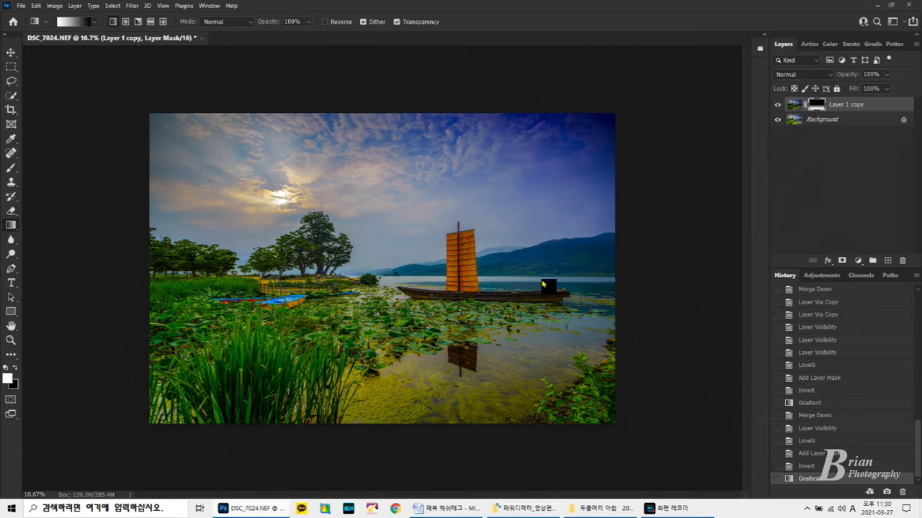
pyautogui.hotkey('ctrl', 'e')
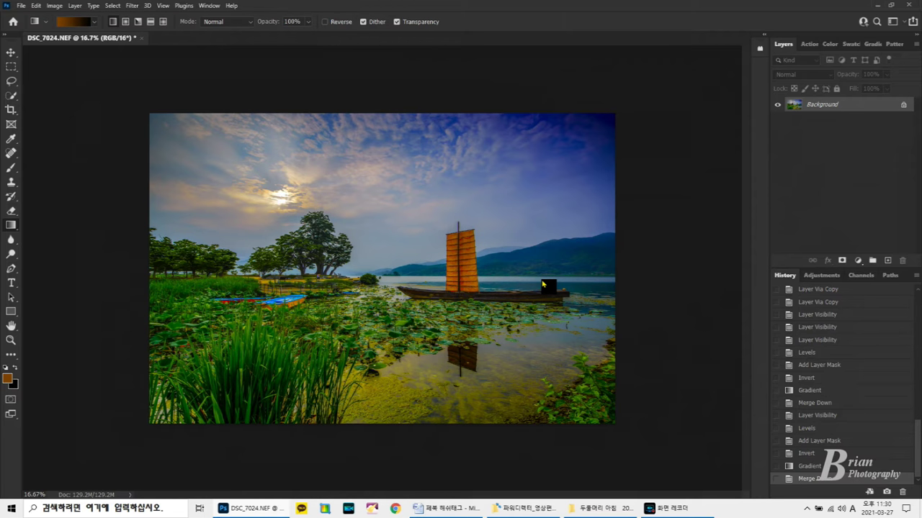
# Duplicate the layer and, in the Camera Raw Color Mixer, set Oranges saturation to -78 and Blues saturation to -89
pyautogui.hotkey('ctrl', 'j')
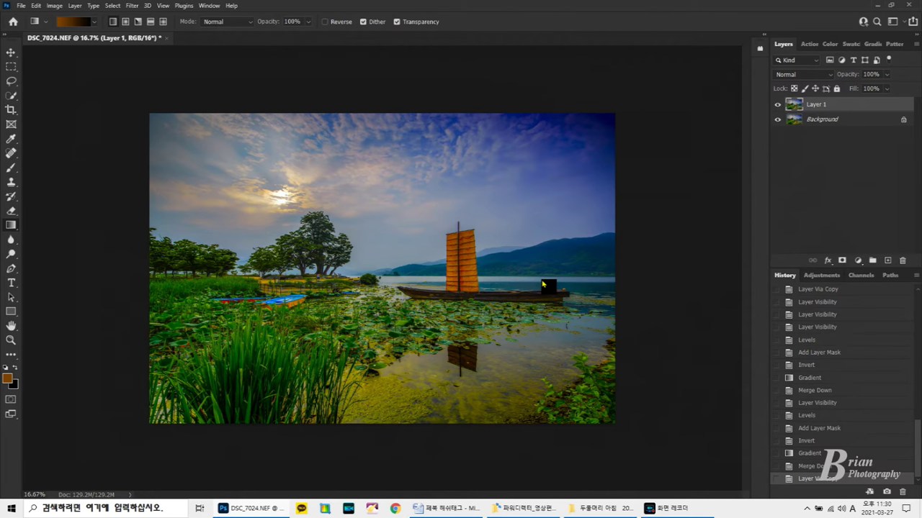
pyautogui.hotkey('ctrl', 'shift', 'a')
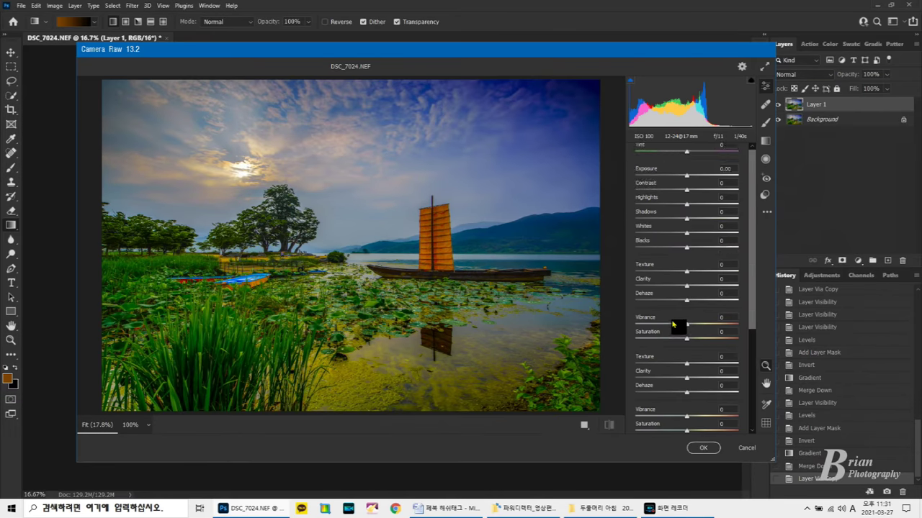
pyautogui.scroll(-5, 679, 323)
pyautogui.click(669, 350)
pyautogui.moveTo(686, 374); pyautogui.dragTo(658, 375)
pyautogui.moveTo(662, 317); pyautogui.dragTo(646, 317)
pyautogui.moveTo(658, 375); pyautogui.dragTo(641, 375)
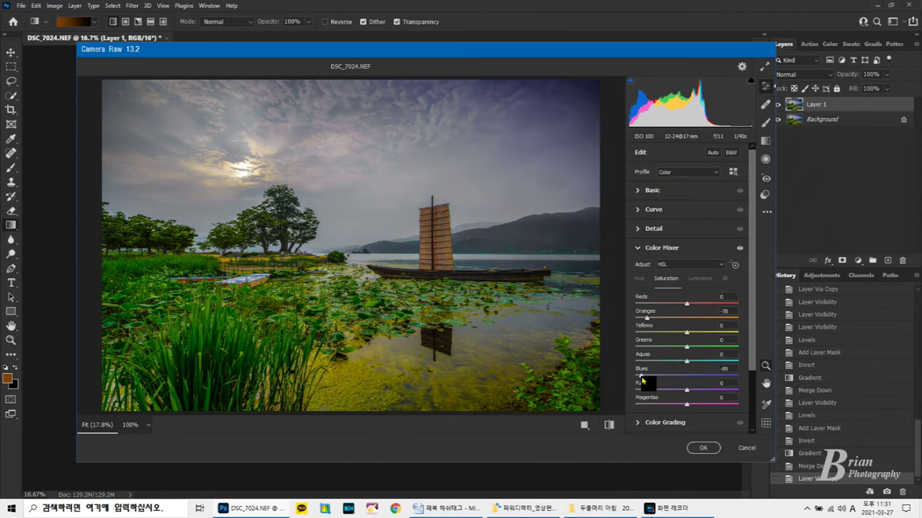
# Set the Color Mixer's Blues luminance to -31 and apply the Camera Raw Filter
pyautogui.click(700, 279)
pyautogui.moveTo(654, 375); pyautogui.dragTo(672, 380)
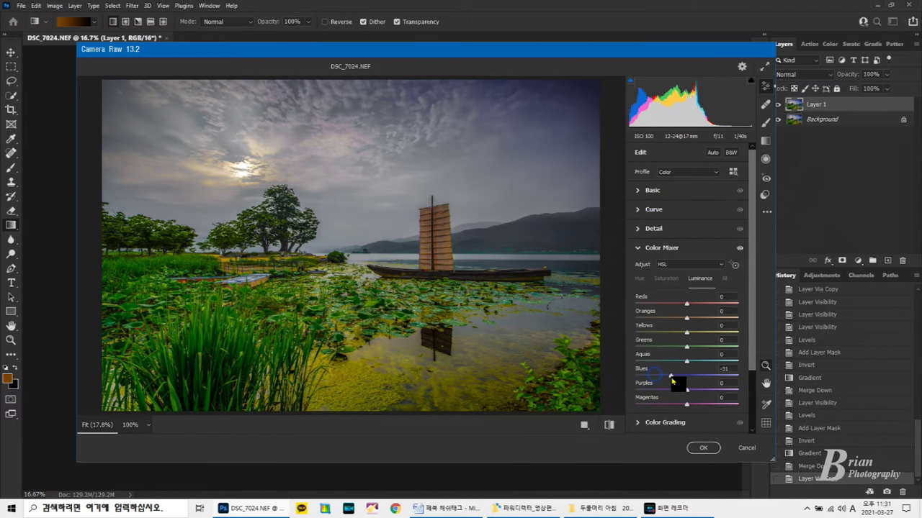
pyautogui.click(704, 448)
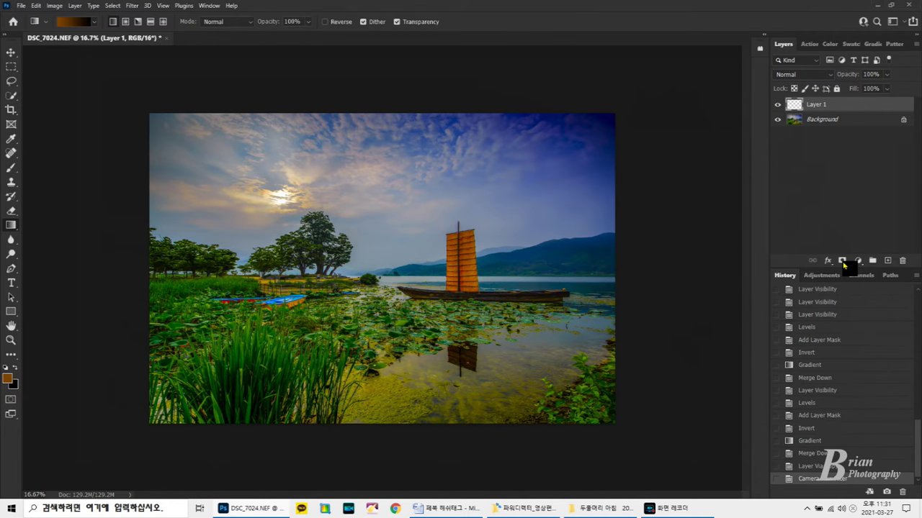
# Add a black mask to the layer and paint white over the small blue boat to reveal its desaturation
pyautogui.click(842, 261)
pyautogui.hotkey('ctrl', 'i')
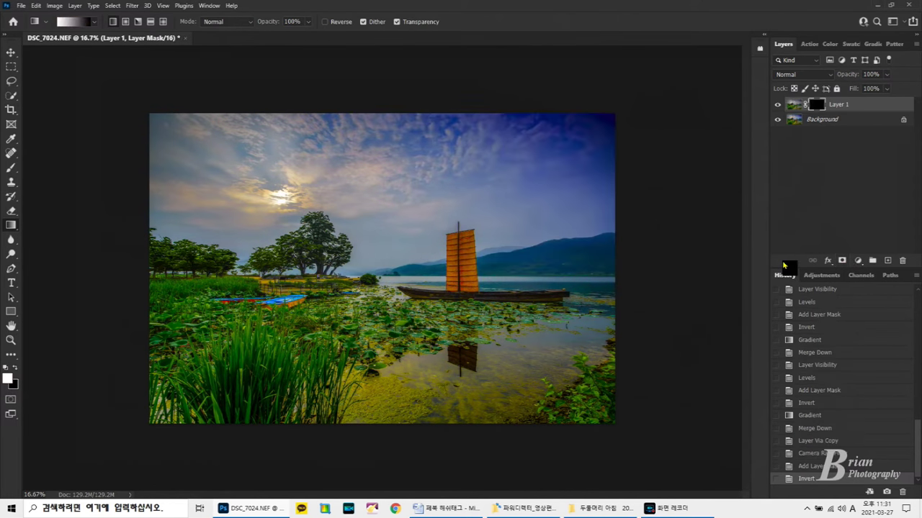
pyautogui.click(11, 167)
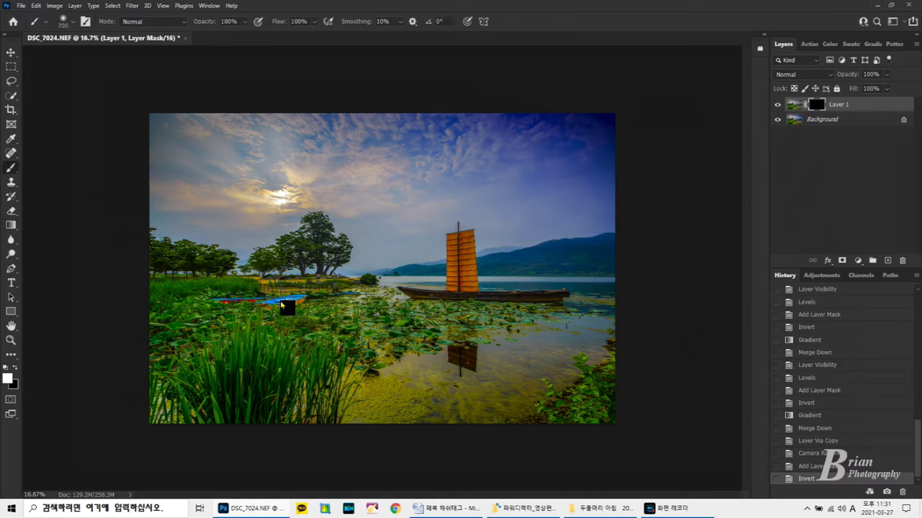
pyautogui.moveTo(248, 314)
pyautogui.mouseDown()
pyautogui.moveTo(287, 307)
pyautogui.moveTo(201, 304)
pyautogui.moveTo(252, 303)
pyautogui.moveTo(270, 313)
pyautogui.moveTo(322, 302)
pyautogui.moveTo(252, 311)
pyautogui.moveTo(285, 306)
pyautogui.moveTo(261, 317)
pyautogui.mouseUp()
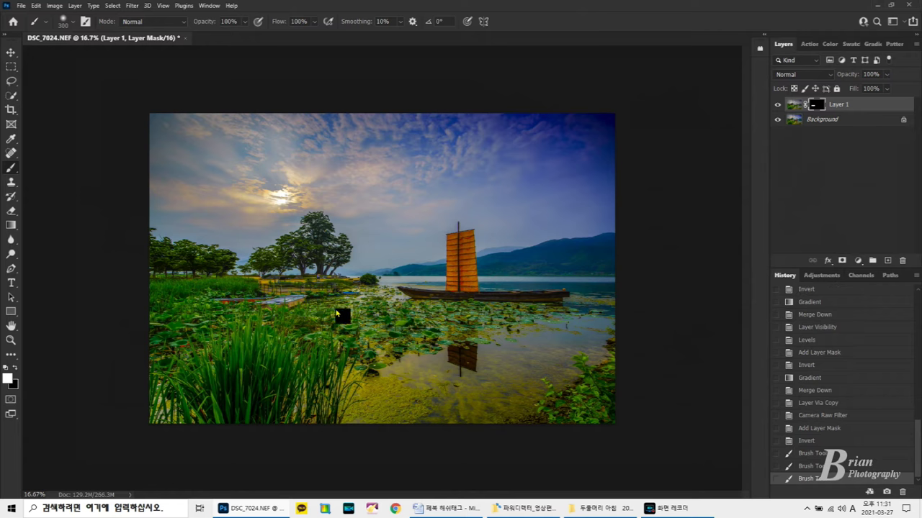
# Merge and re-duplicate the layer, then apply the Camera Raw Filter with Reds saturation -100 and Oranges saturation -64
pyautogui.hotkey('ctrl', 'e')
pyautogui.hotkey('ctrl', 'j')
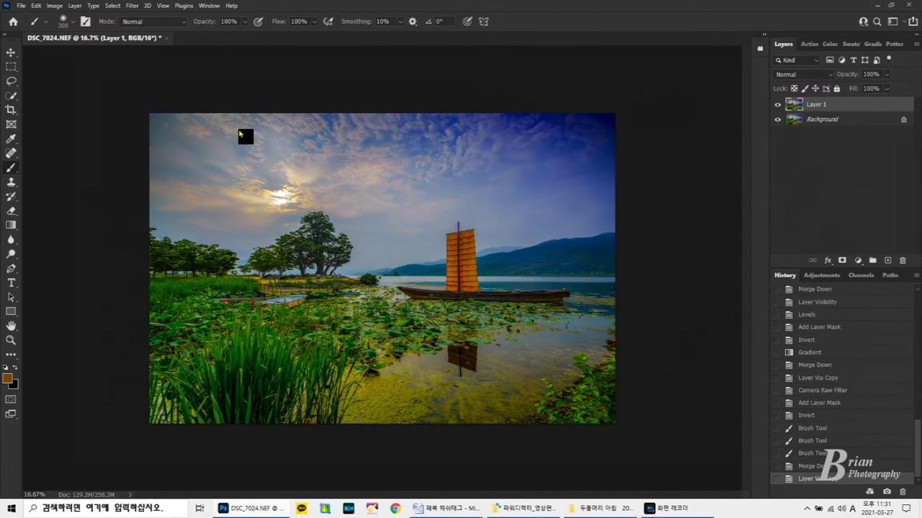
pyautogui.click(132, 6)
pyautogui.click(186, 84)
pyautogui.click(669, 280)
pyautogui.moveTo(669, 302); pyautogui.dragTo(660, 323)
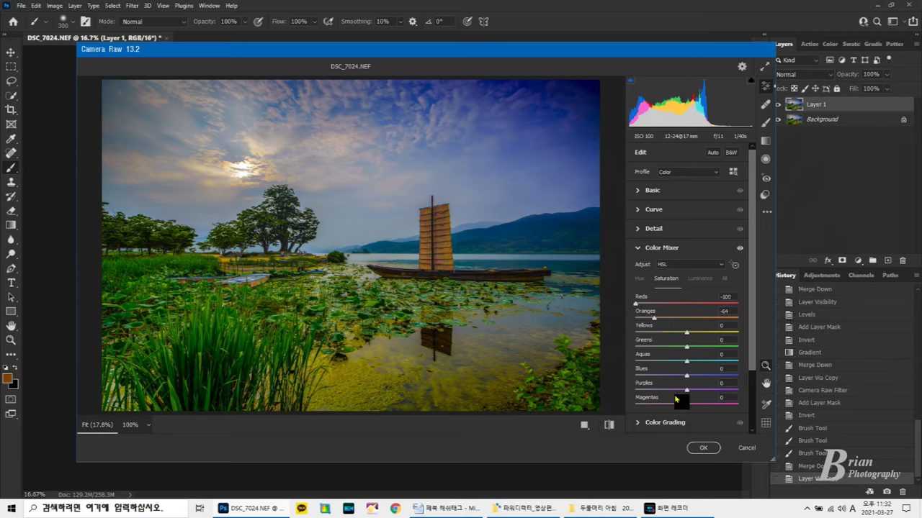
pyautogui.click(703, 448)
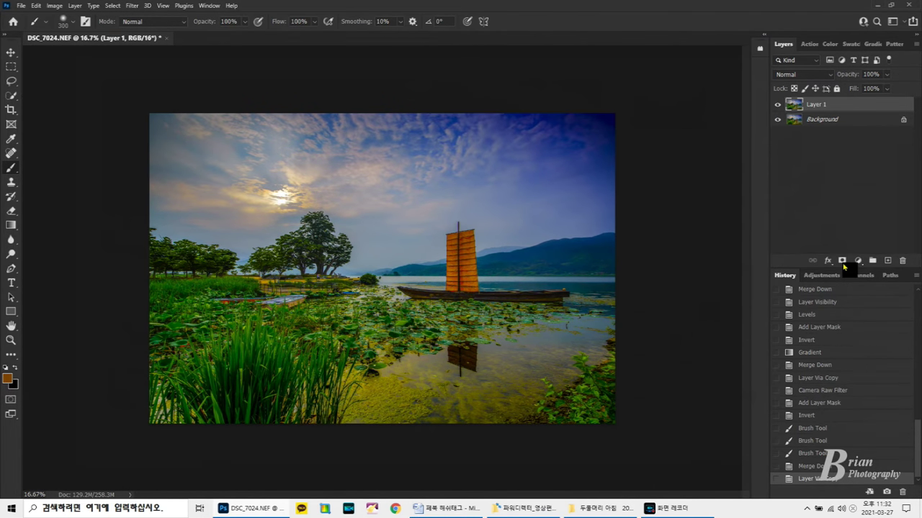
# Add a black mask to the layer and paint white over the small boat and the nearby foreground leaves to desaturate their reddish tones
pyautogui.click(841, 260)
pyautogui.hotkey('ctrl', 'i')
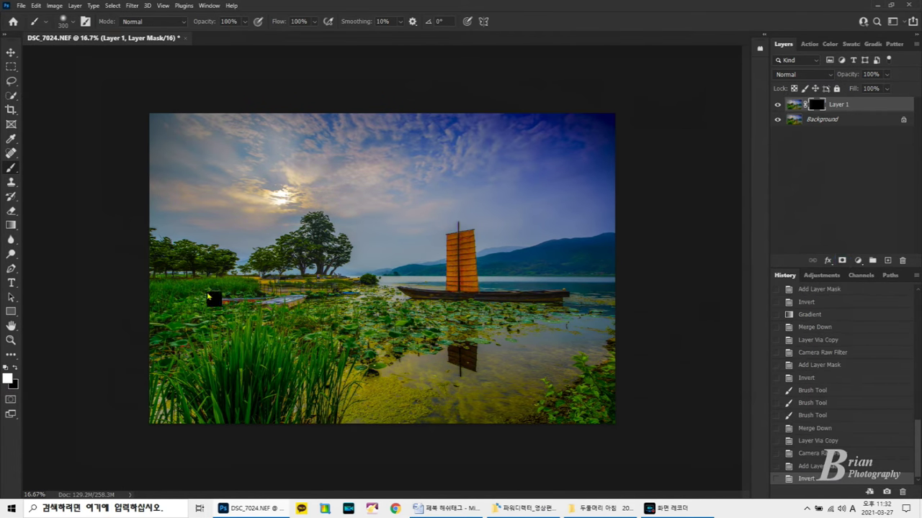
pyautogui.moveTo(229, 308); pyautogui.dragTo(220, 329)
pyautogui.moveTo(187, 360)
pyautogui.mouseDown()
pyautogui.moveTo(319, 343)
pyautogui.moveTo(235, 324)
pyautogui.moveTo(195, 385)
pyautogui.mouseUp()
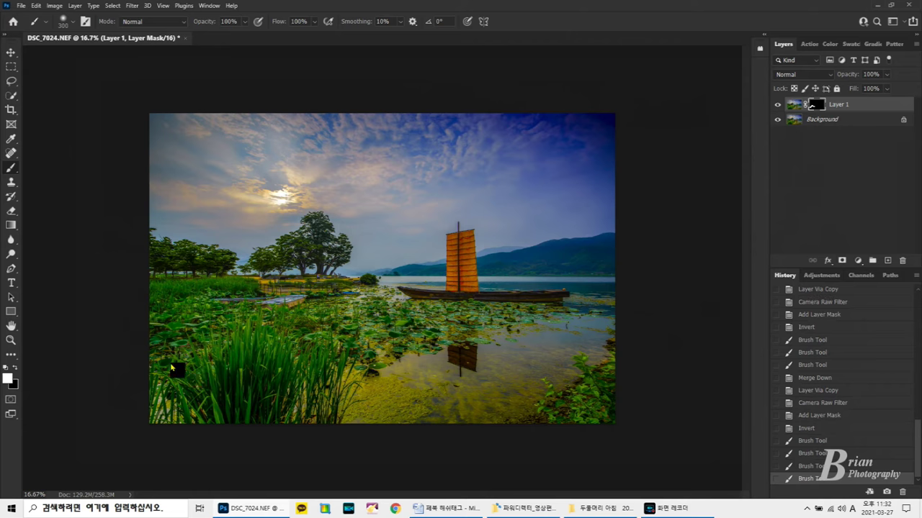
# Merge and re-duplicate the layer, then apply the Camera Raw Filter with Contrast +36 and Shadows +54
pyautogui.hotkey('ctrl', 'e')
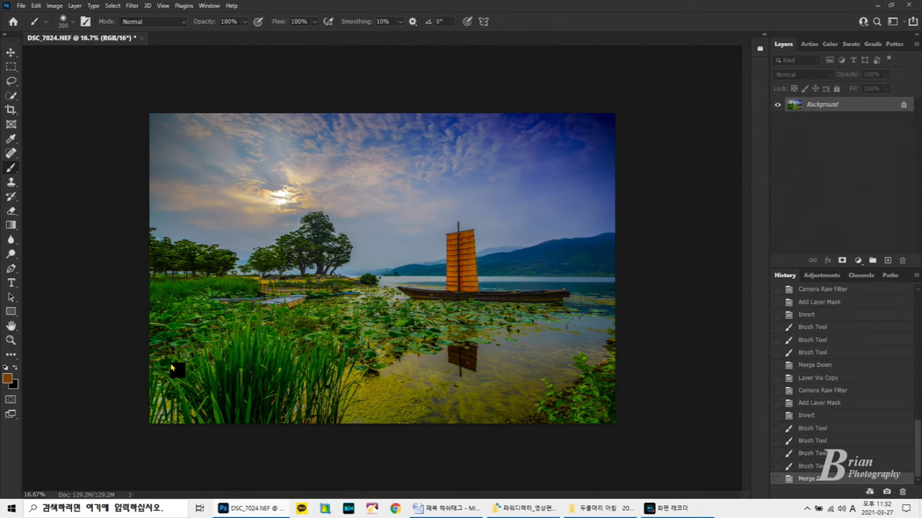
pyautogui.hotkey('ctrl', 'j')
pyautogui.click(136, 8)
pyautogui.click(162, 86)
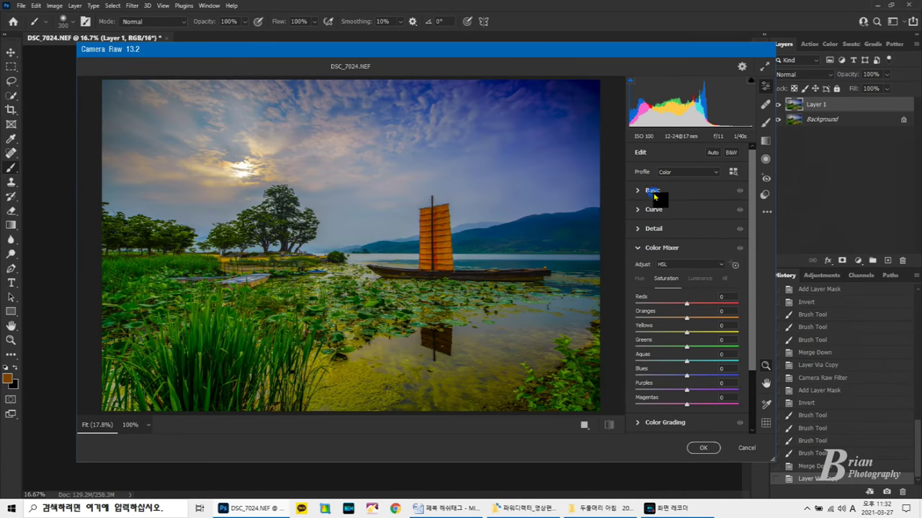
pyautogui.click(652, 191)
pyautogui.click(697, 265)
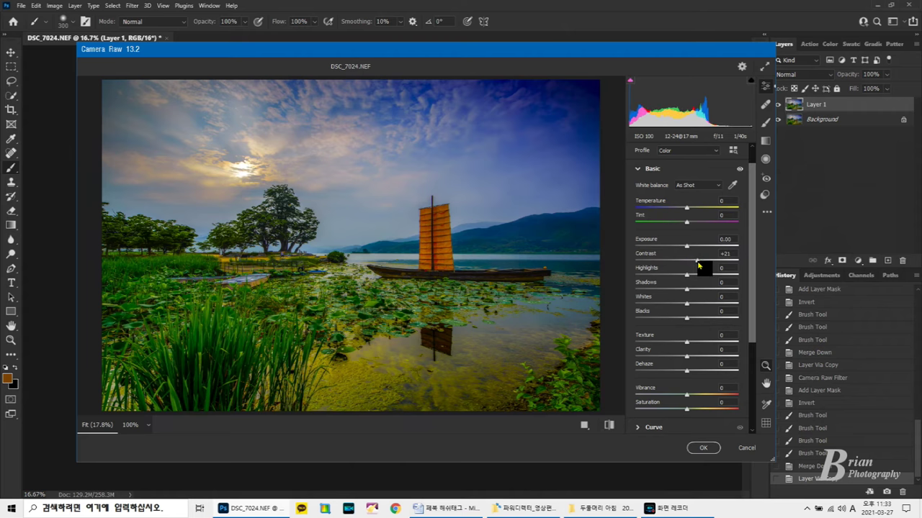
pyautogui.moveTo(697, 266)
pyautogui.mouseDown()
pyautogui.moveTo(710, 291)
pyautogui.moveTo(706, 268)
pyautogui.mouseUp()
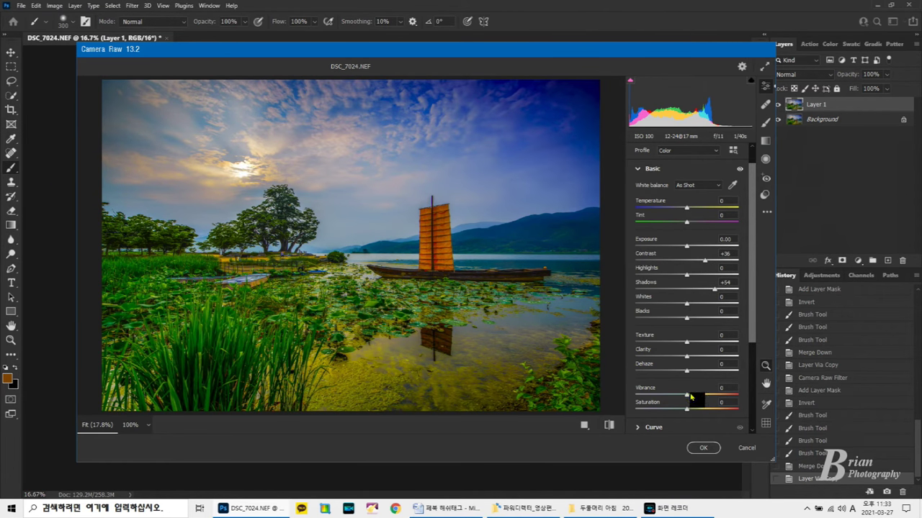
pyautogui.click(705, 448)
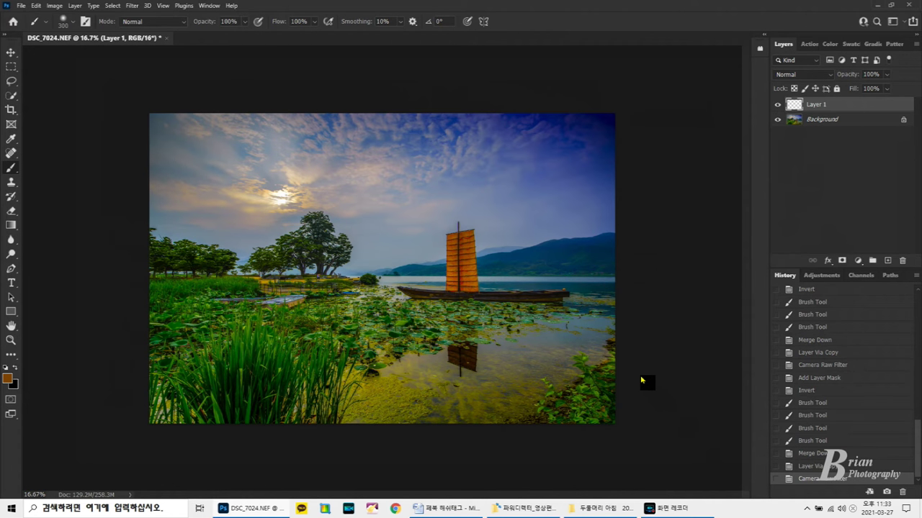
# Merge the layer down, duplicate it again and slightly lower its Clarity in the Camera Raw Filter
pyautogui.hotkey('ctrl', 'e')
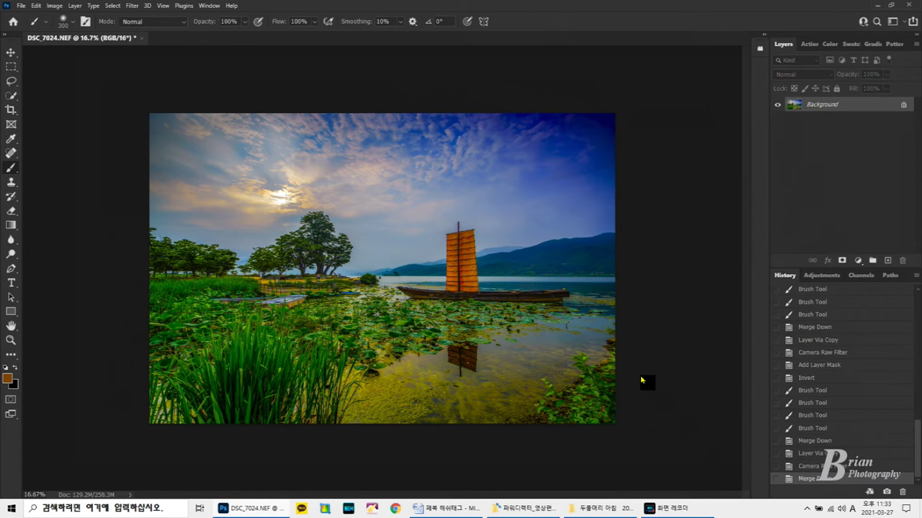
pyautogui.hotkey('ctrl', 'j')
pyautogui.click(132, 6)
pyautogui.click(166, 83)
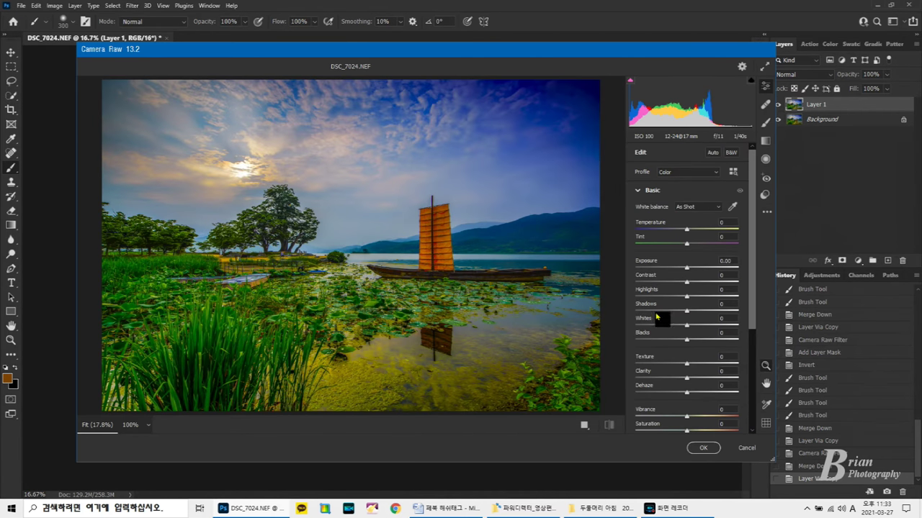
pyautogui.click(674, 378)
pyautogui.moveTo(675, 382); pyautogui.dragTo(679, 383)
# Set Noise Reduction to 34 with Contrast 100 and Color Noise Reduction to 40 with Detail 62 and Smoothness 100, and apply the filter
pyautogui.scroll(-1, 681, 353)
pyautogui.scroll(-2, 682, 353)
pyautogui.click(668, 380)
pyautogui.click(669, 318)
pyautogui.click(677, 366)
pyautogui.moveTo(688, 394); pyautogui.dragTo(740, 395)
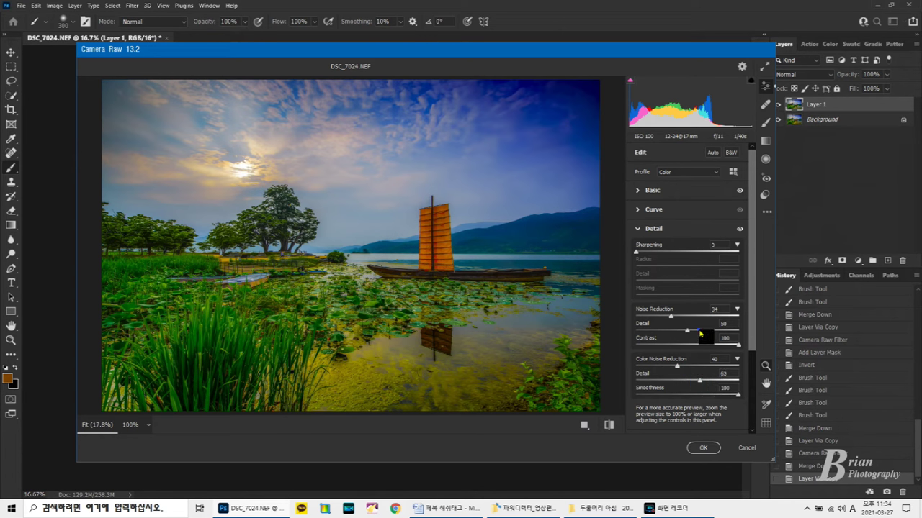
pyautogui.click(703, 448)
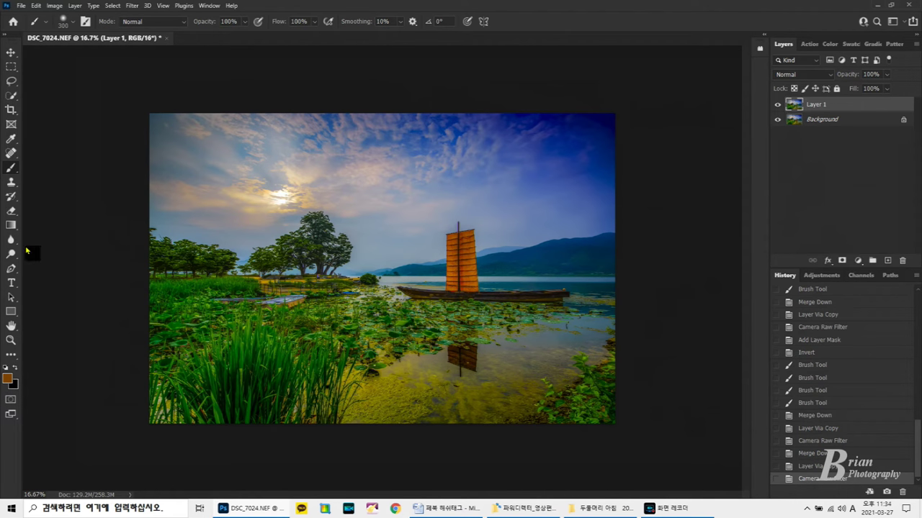
# Erase the softened layer over the sailboat's sail and hull with the Eraser at 48% opacity, ending at size 200
pyautogui.click(12, 211)
pyautogui.press('4')
pyautogui.press('8')
pyautogui.press(']')
pyautogui.press(']')
pyautogui.press(']')
pyautogui.press(']')
pyautogui.press(']')
pyautogui.press(']')
pyautogui.press(']')
pyautogui.press(']')
pyautogui.moveTo(475, 274); pyautogui.dragTo(466, 250)
pyautogui.moveTo(463, 311)
pyautogui.mouseDown()
pyautogui.moveTo(472, 254)
pyautogui.moveTo(469, 244)
pyautogui.moveTo(466, 284)
pyautogui.moveTo(456, 245)
pyautogui.moveTo(414, 296)
pyautogui.moveTo(539, 298)
pyautogui.moveTo(410, 302)
pyautogui.mouseUp()
pyautogui.press('[')
pyautogui.moveTo(410, 302)
pyautogui.mouseDown()
pyautogui.moveTo(454, 294)
pyautogui.moveTo(576, 308)
pyautogui.mouseUp()
pyautogui.moveTo(466, 246)
pyautogui.mouseDown()
pyautogui.moveTo(461, 296)
pyautogui.moveTo(455, 290)
pyautogui.mouseUp()
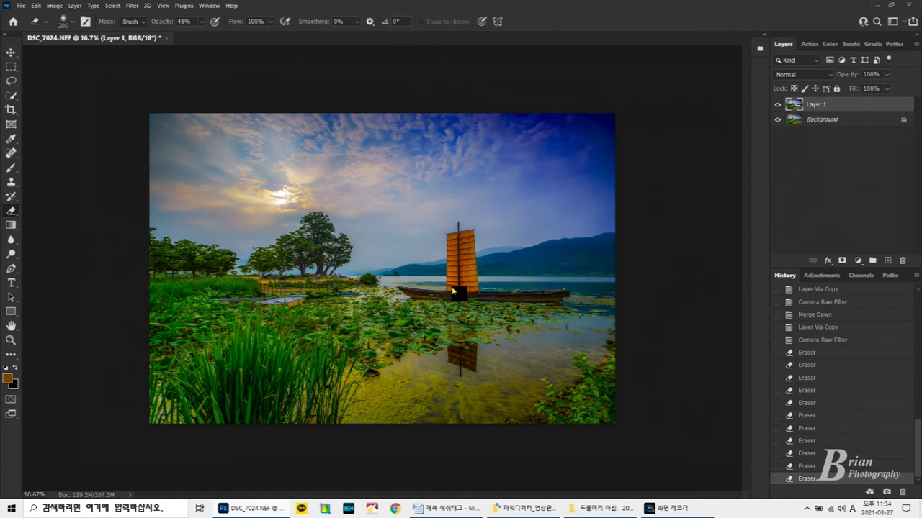
# Merge and re-duplicate the layer, then draw a Camera Raw radial filter ellipse over the foreground grass and lily pads
pyautogui.hotkey('ctrl', 'e')
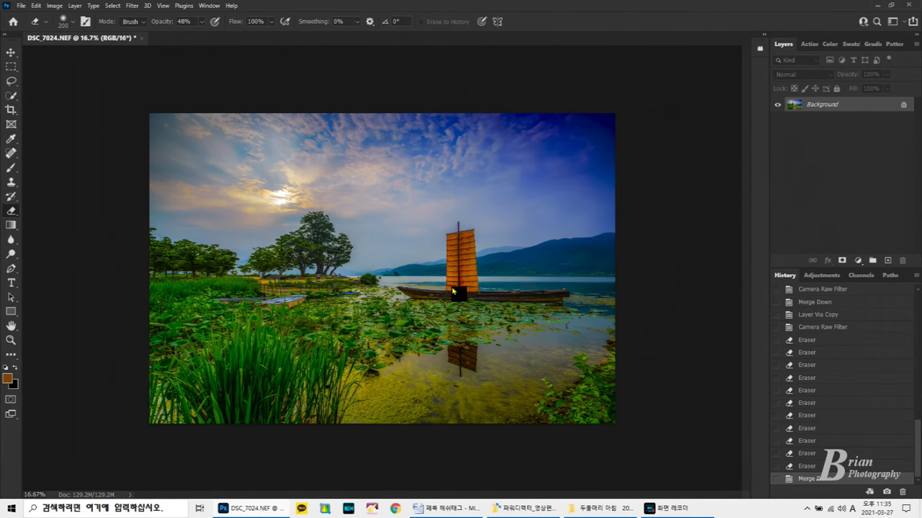
pyautogui.hotkey('ctrl', 'j')
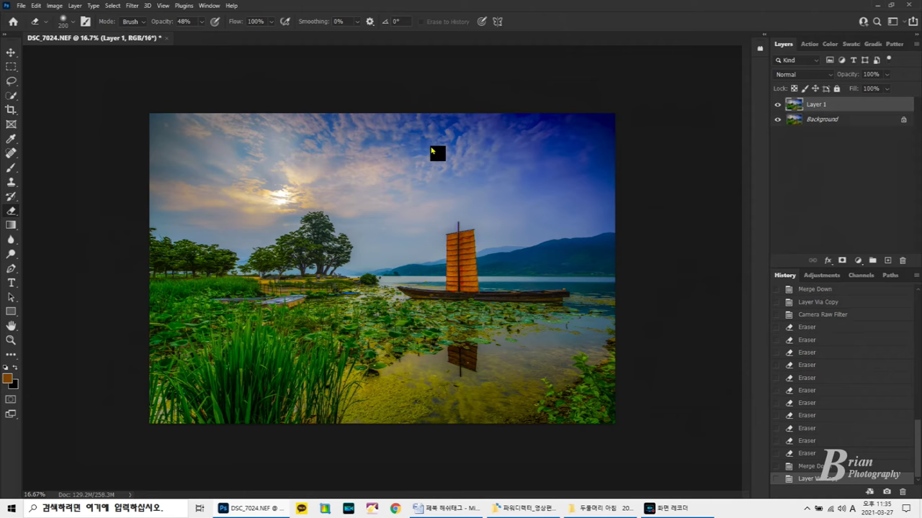
pyautogui.click(132, 5)
pyautogui.click(175, 85)
pyautogui.click(766, 161)
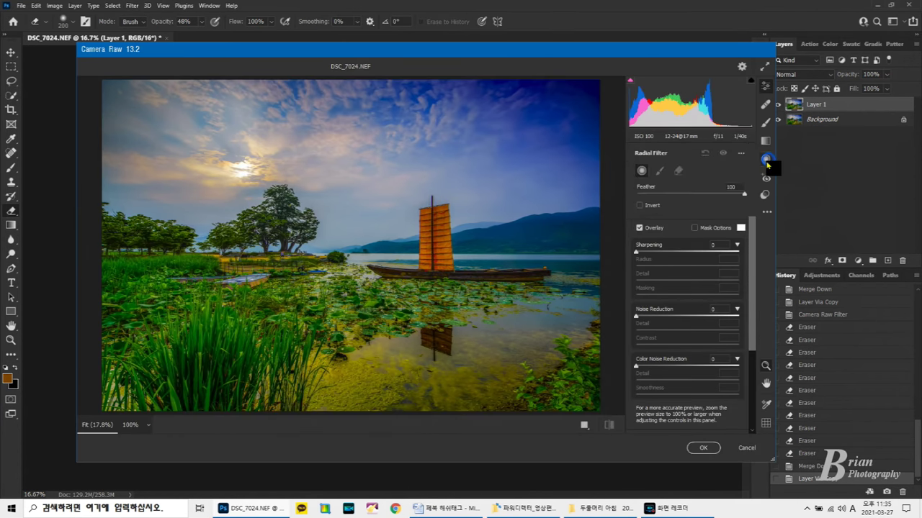
pyautogui.moveTo(196, 301); pyautogui.dragTo(329, 308)
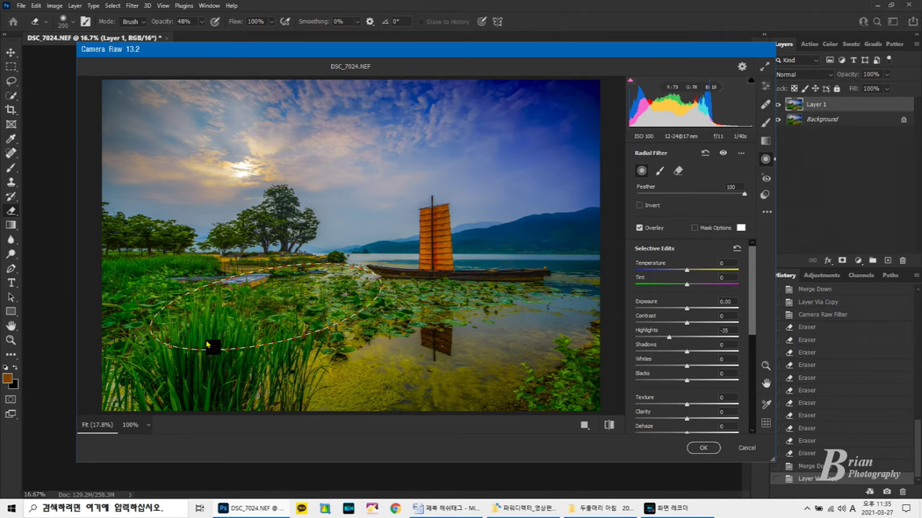
pyautogui.moveTo(154, 336); pyautogui.dragTo(124, 337)
pyautogui.moveTo(281, 350); pyautogui.dragTo(272, 368)
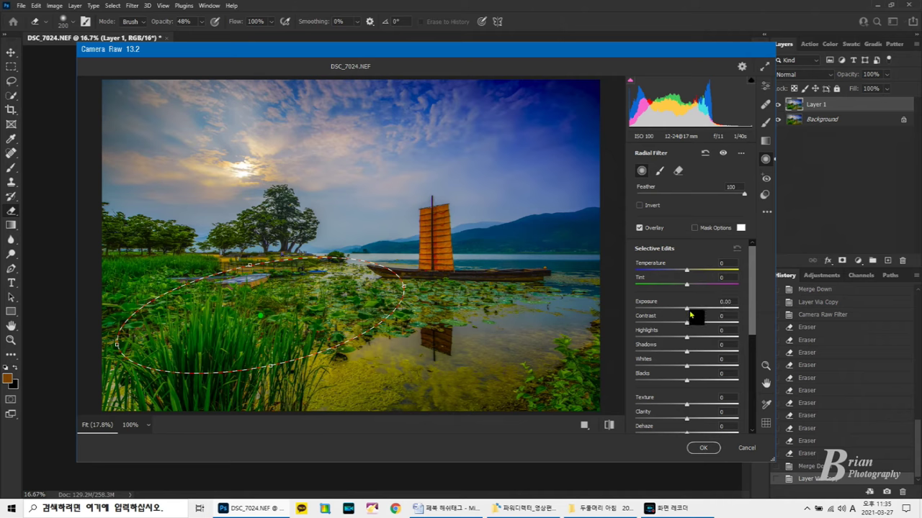
# Set the radial filter to Exposure +0.20, Highlights +37, Whites +48 and Saturation +16, raise its Sharpness, and apply it
pyautogui.moveTo(693, 313); pyautogui.dragTo(705, 339)
pyautogui.click(705, 367)
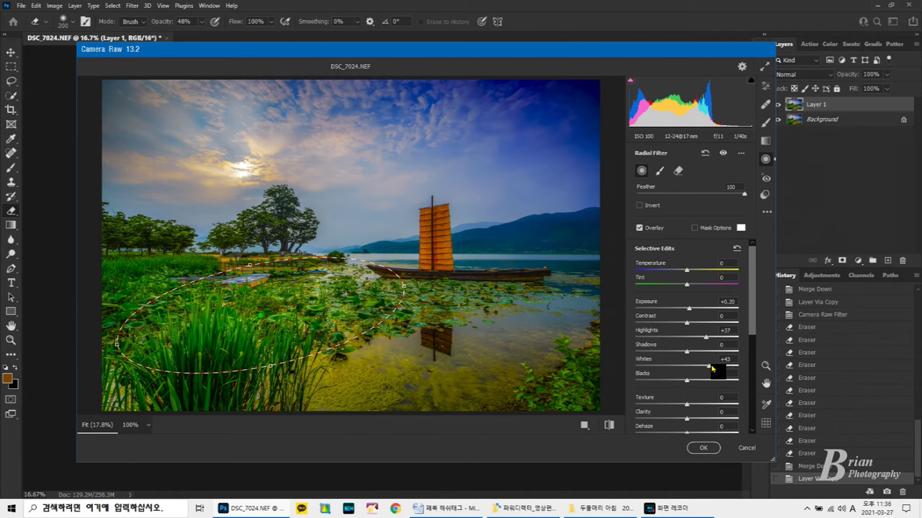
pyautogui.scroll(-4, 695, 421)
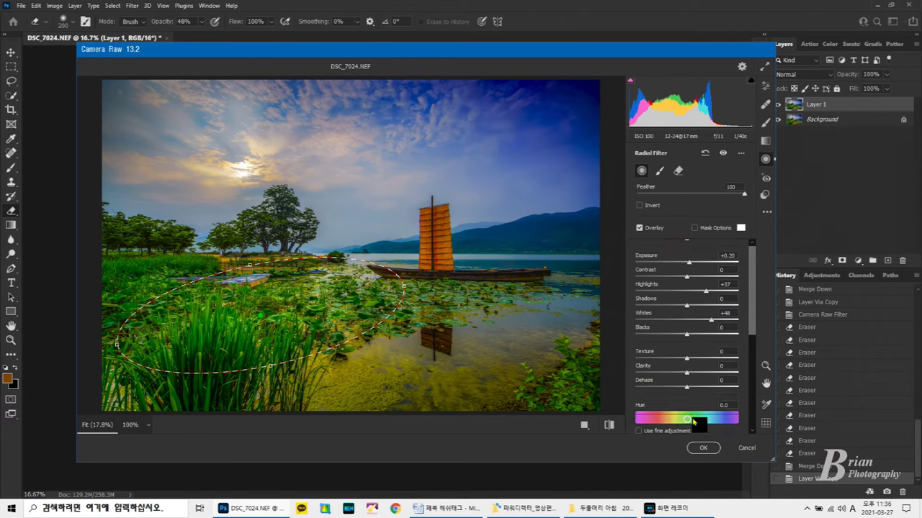
pyautogui.click(696, 366)
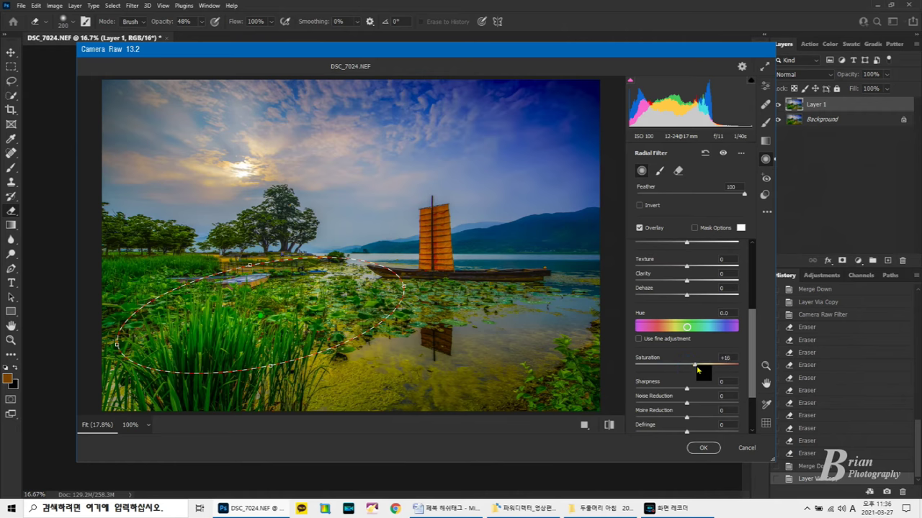
pyautogui.scroll(-2, 686, 387)
pyautogui.moveTo(687, 388); pyautogui.dragTo(756, 388)
pyautogui.click(702, 449)
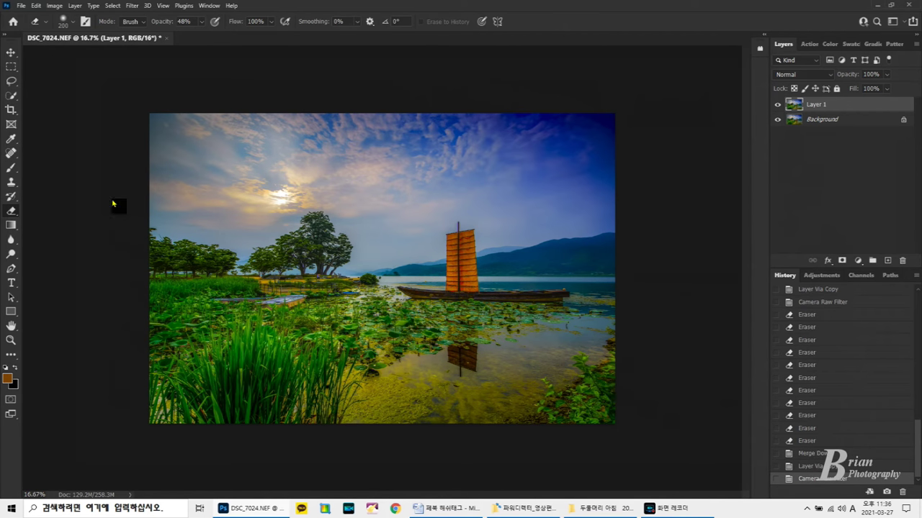
# Enlarge the Eraser to 800, partially erase the brightened layer with it and merge the layer down
pyautogui.press(']')
pyautogui.press(']')
pyautogui.press(']')
pyautogui.press(']')
pyautogui.press(']')
pyautogui.press(']')
pyautogui.press(']')
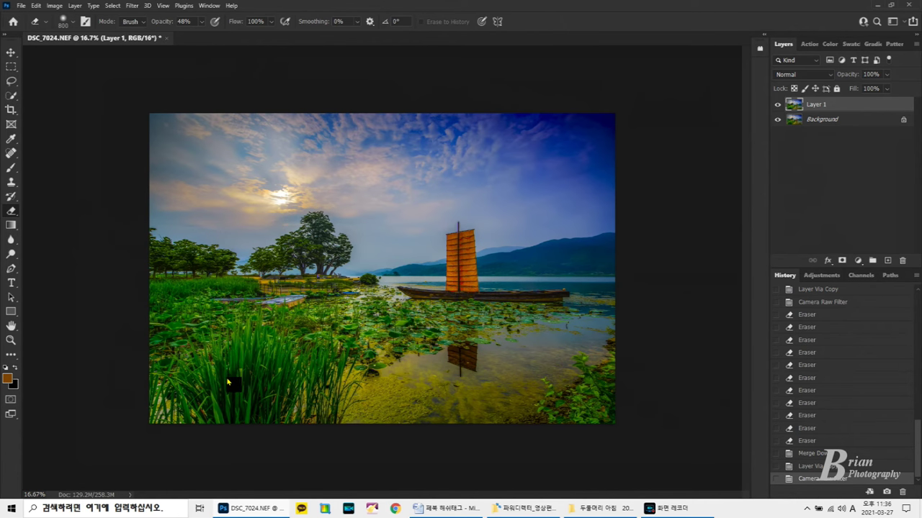
pyautogui.hotkey('ctrl', 'e')
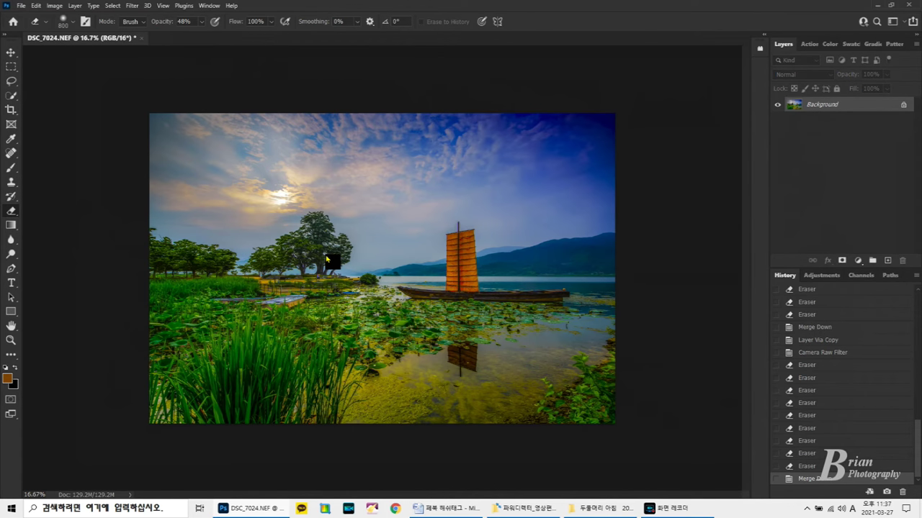
# Duplicate the layer, draw a Camera Raw radial filter ellipse over the sunlit clouds and reset its adjustments
pyautogui.hotkey('ctrl', 'j')
pyautogui.click(132, 6)
pyautogui.click(176, 80)
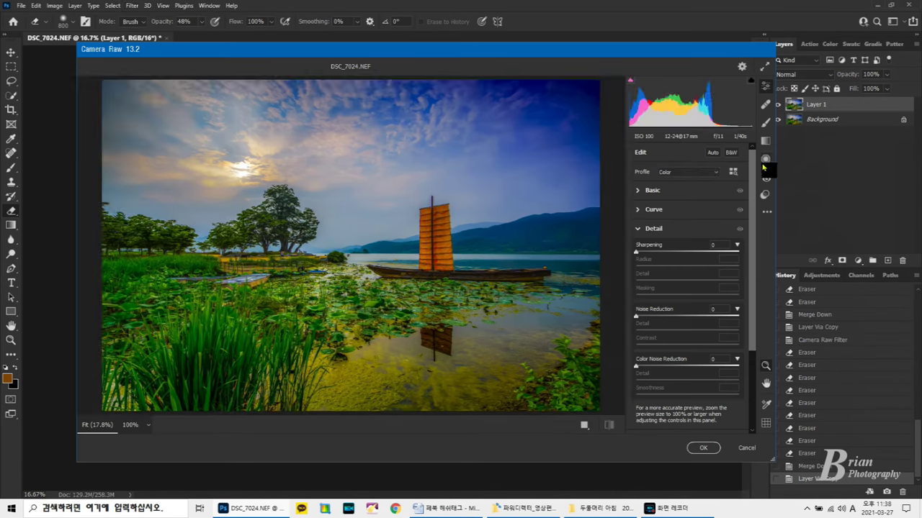
pyautogui.click(765, 159)
pyautogui.moveTo(173, 142); pyautogui.dragTo(274, 146)
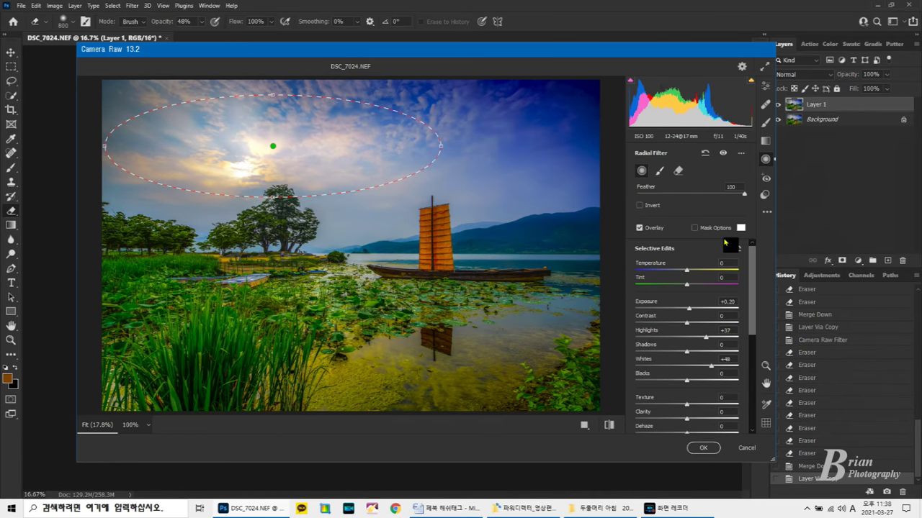
pyautogui.click(736, 249)
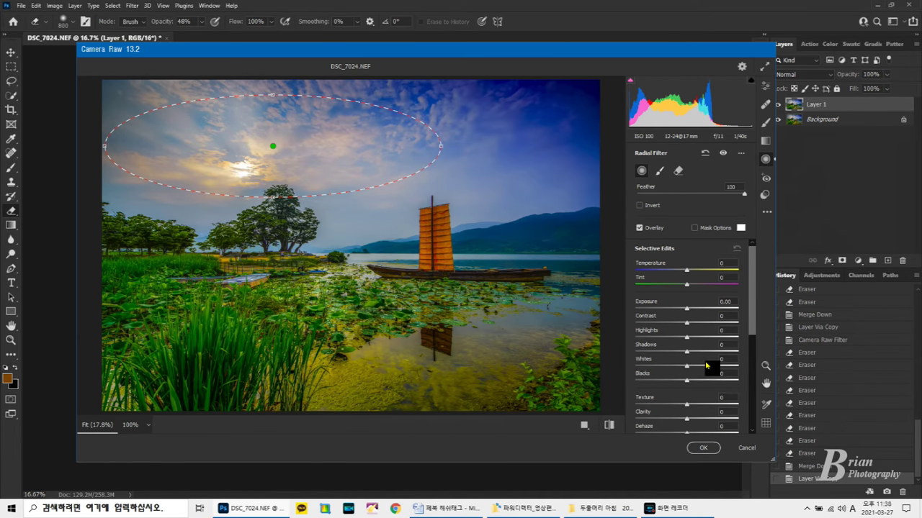
# Set the sky radial filter to Highlights +34, Whites +15, Clarity +59 and Dehaze +25
pyautogui.click(704, 338)
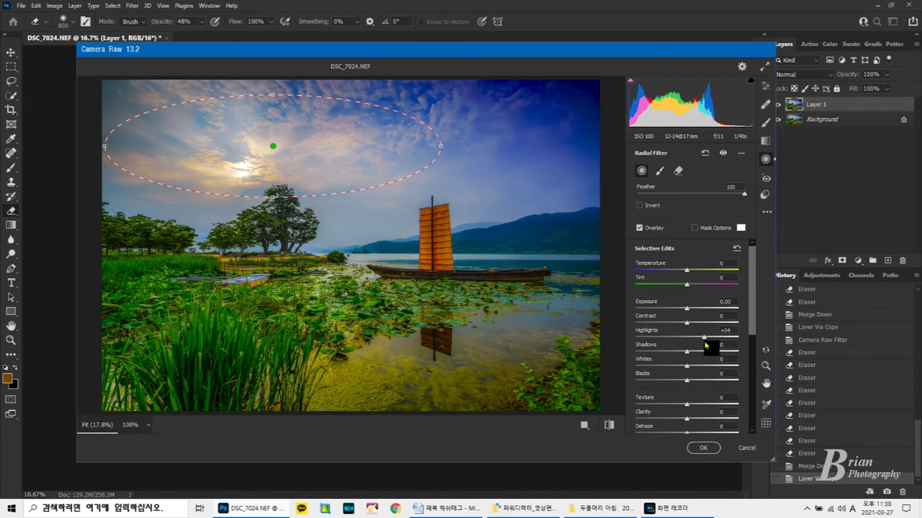
pyautogui.scroll(-5, 684, 350)
pyautogui.scroll(3, 677, 327)
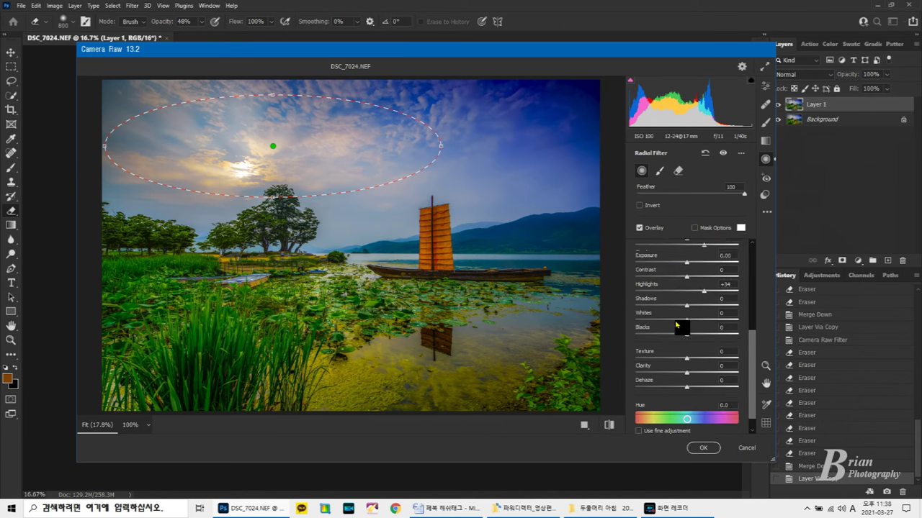
pyautogui.scroll(2, 680, 335)
pyautogui.moveTo(703, 368); pyautogui.dragTo(705, 391)
pyautogui.scroll(-2, 696, 374)
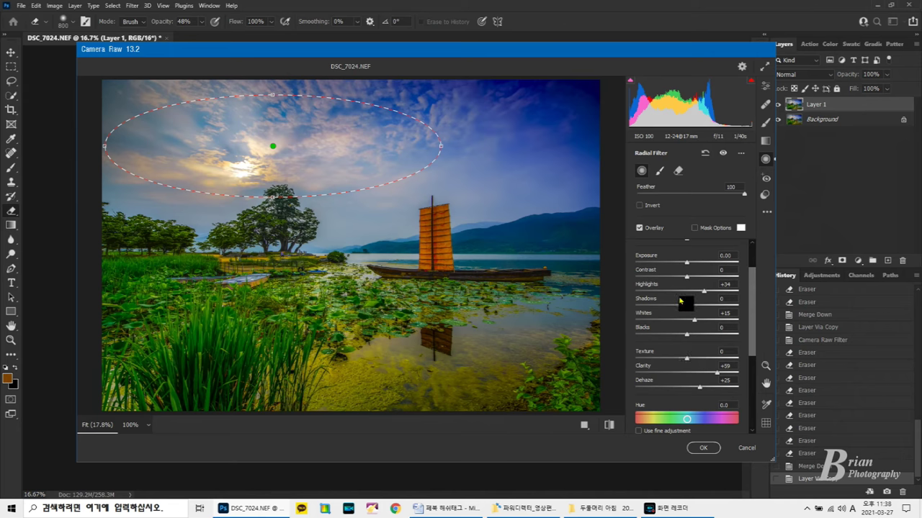
# Set the sky radial filter's Contrast to +10 and Blacks to -15 with Exposure at 0.00, and apply the Camera Raw Filter
pyautogui.moveTo(686, 262)
pyautogui.mouseDown()
pyautogui.moveTo(697, 268)
pyautogui.moveTo(689, 271)
pyautogui.mouseUp()
pyautogui.doubleClick(687, 264)
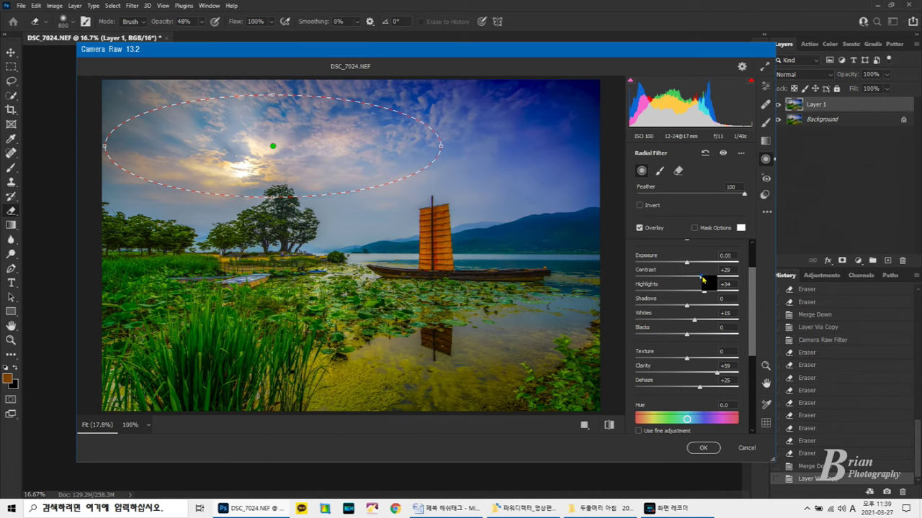
pyautogui.moveTo(702, 280); pyautogui.dragTo(692, 281)
pyautogui.moveTo(686, 334)
pyautogui.mouseDown()
pyautogui.moveTo(669, 334)
pyautogui.moveTo(679, 336)
pyautogui.mouseUp()
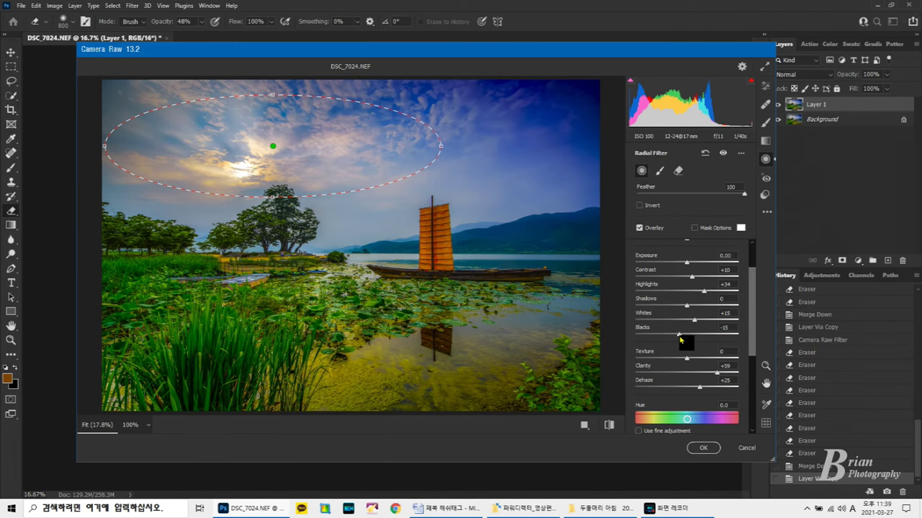
pyautogui.click(538, 288)
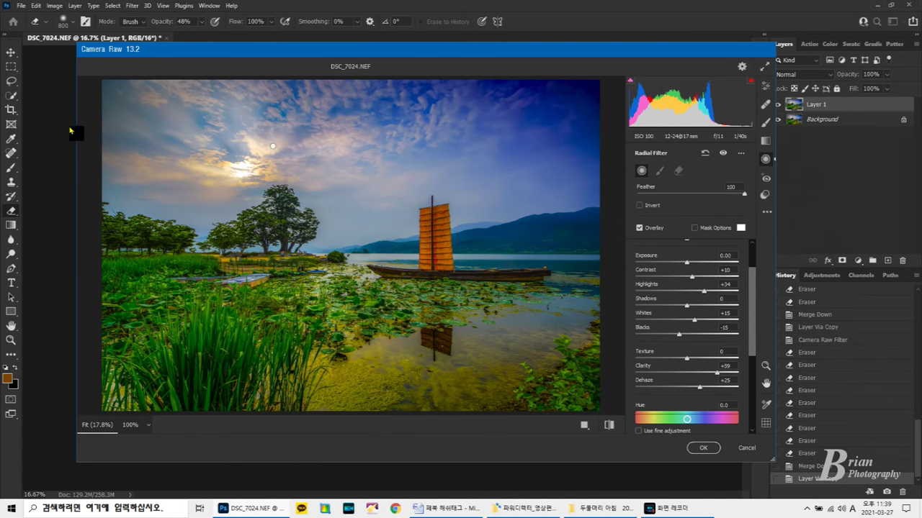
pyautogui.click(699, 449)
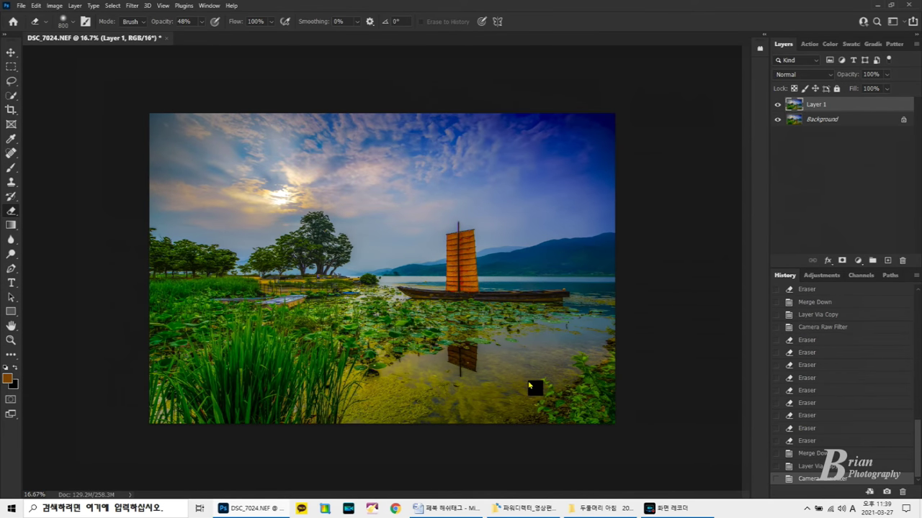
# Merge the layer down, duplicate it again and open a Color Balance adjustment on the copy
pyautogui.hotkey('ctrl', 'e')
pyautogui.hotkey('ctrl', 'j')
pyautogui.click(56, 6)
pyautogui.moveTo(79, 32)
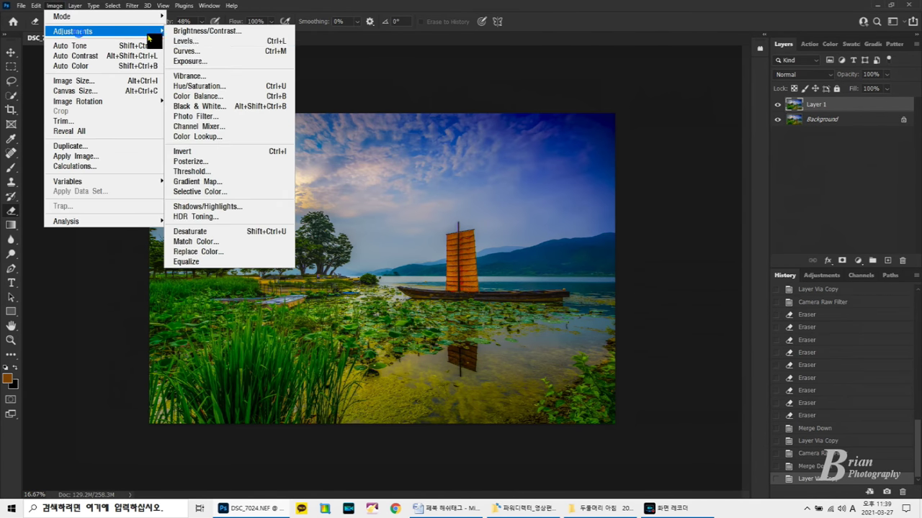
pyautogui.click(229, 94)
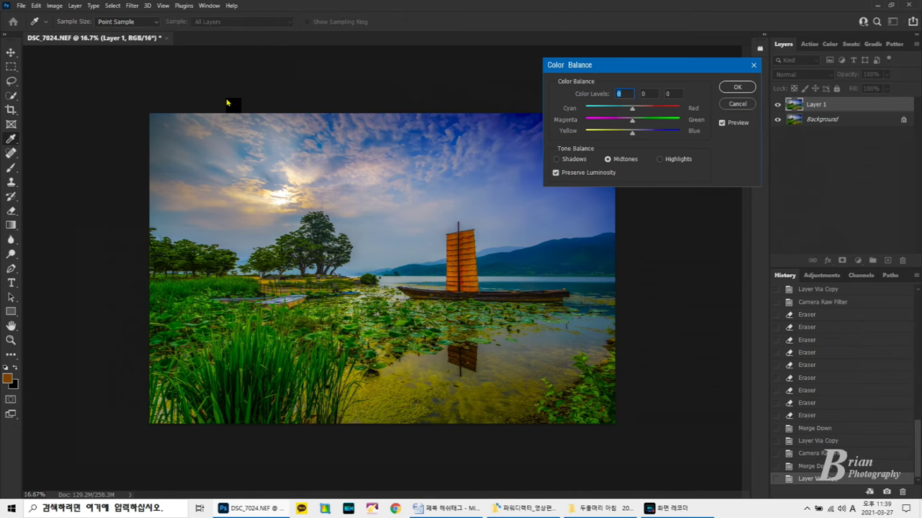
# Shift the Color Balance toward blue, with the highlights at +24, apply it and set the layer's opacity to 68%
pyautogui.moveTo(632, 133)
pyautogui.mouseDown()
pyautogui.moveTo(653, 141)
pyautogui.moveTo(630, 134)
pyautogui.moveTo(654, 140)
pyautogui.moveTo(644, 139)
pyautogui.mouseUp()
pyautogui.click(585, 159)
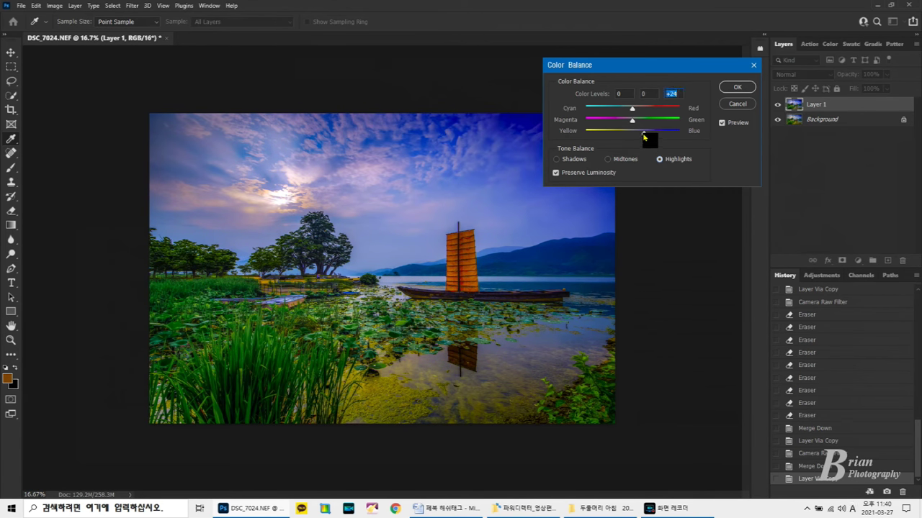
pyautogui.click(734, 87)
pyautogui.click(886, 75)
pyautogui.moveTo(888, 81); pyautogui.dragTo(872, 88)
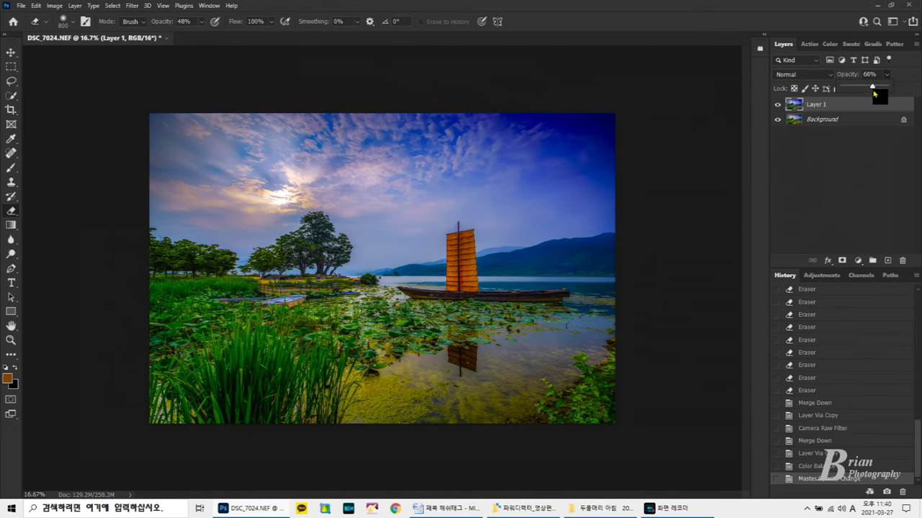
# Compare the photo with and without the blue Color Balance layer, and merge the layer down into the background
pyautogui.click(777, 105)
pyautogui.click(777, 104)
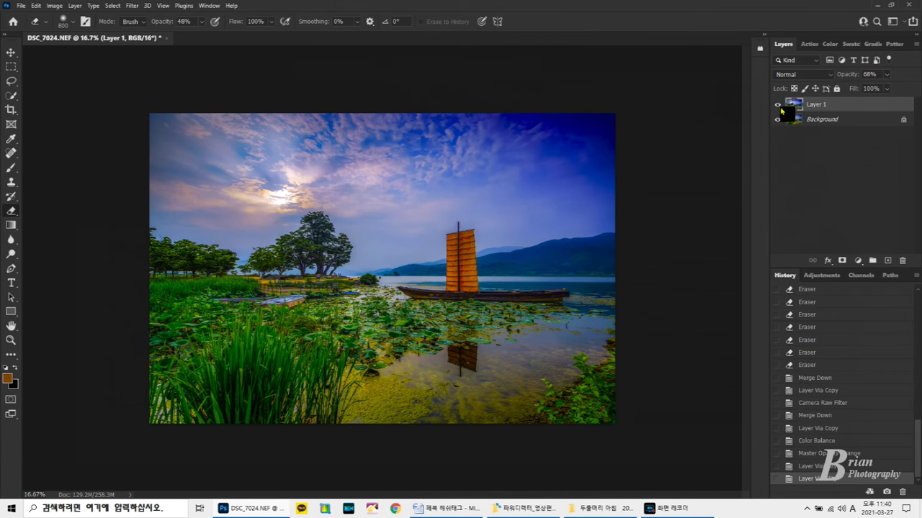
pyautogui.hotkey('ctrl', 'e')
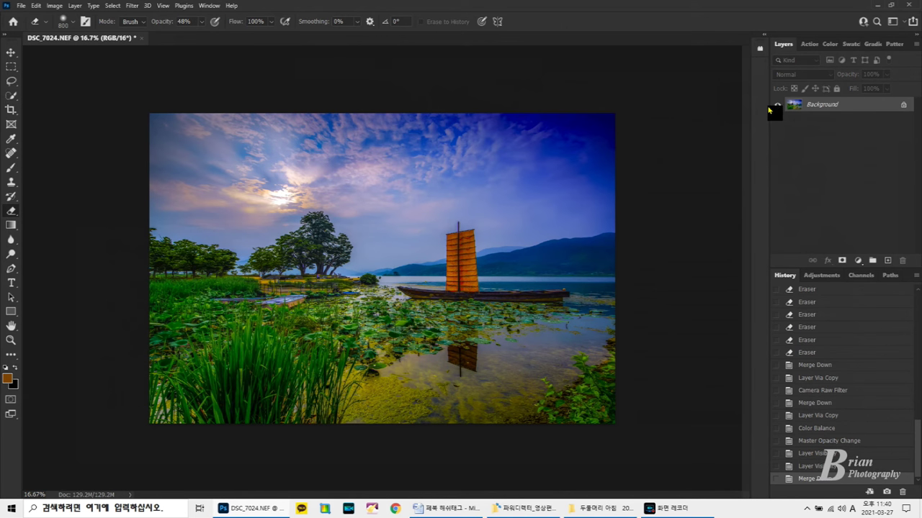
# Save the photo as the Photoshop file DSC_7024 in the 작품집2 folder of the TOSHIBA EXT (F:) drive
pyautogui.click(21, 5)
pyautogui.click(79, 137)
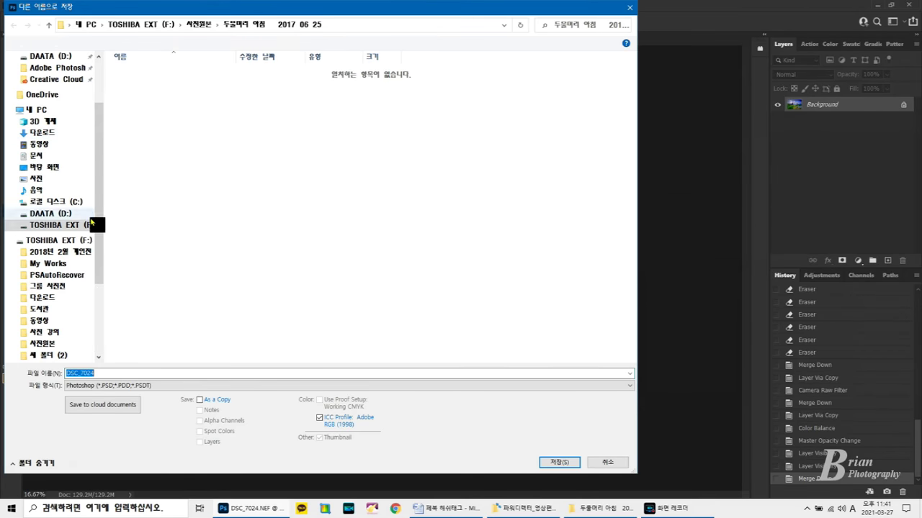
pyautogui.scroll(-3, 91, 223)
pyautogui.click(66, 313)
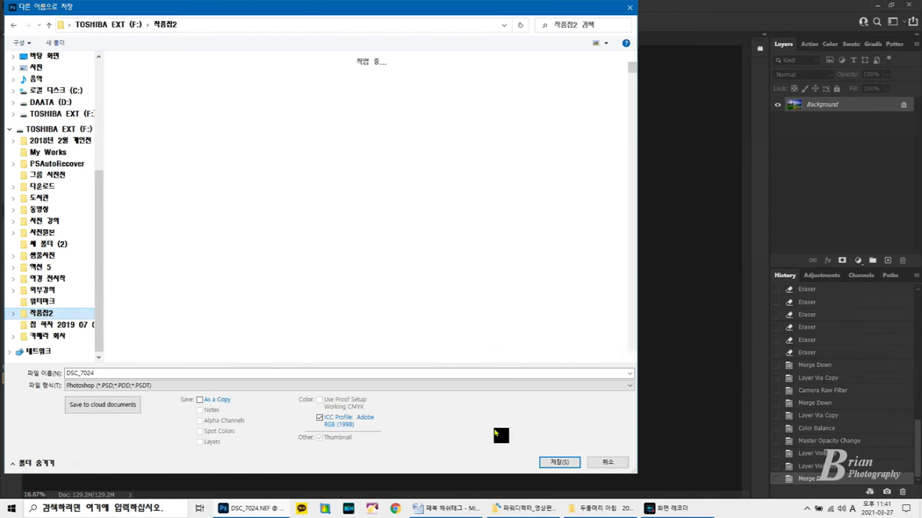
pyautogui.click(572, 463)
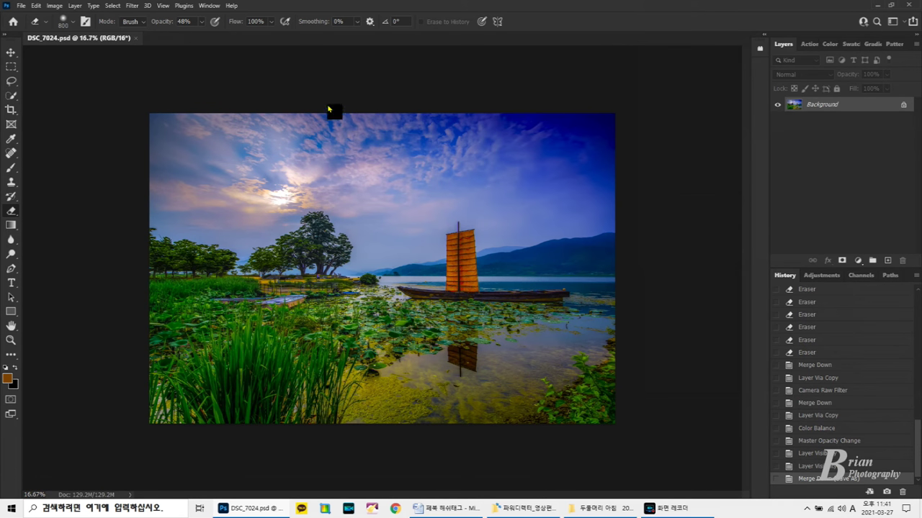
# Duplicate the background layer and apply the Camera Raw Filter to the copy with Vignetting at -20
pyautogui.hotkey('ctrl', 'j')
pyautogui.click(139, 7)
pyautogui.click(164, 69)
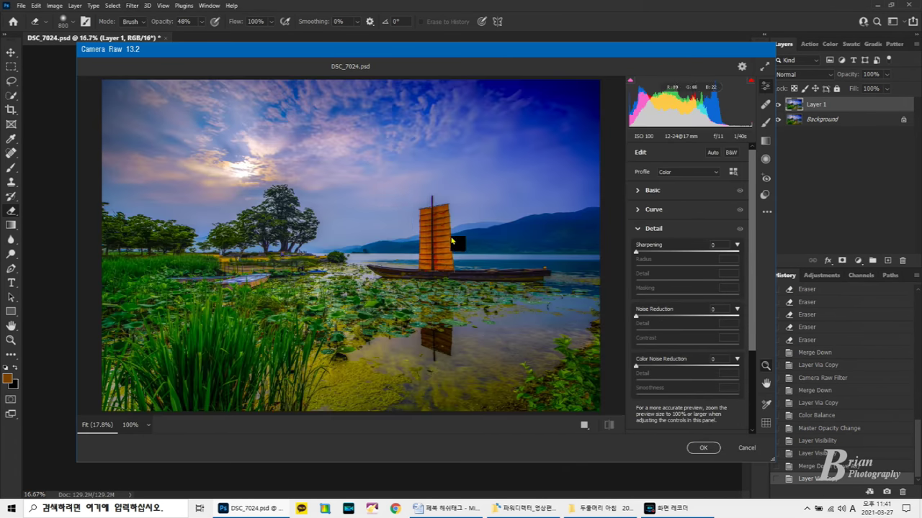
pyautogui.scroll(-3, 711, 250)
pyautogui.click(674, 410)
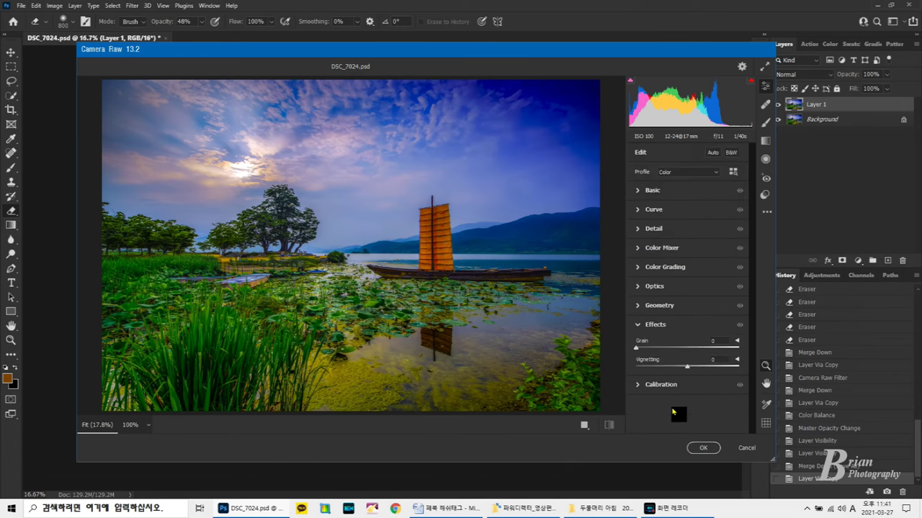
pyautogui.moveTo(686, 367); pyautogui.dragTo(681, 371)
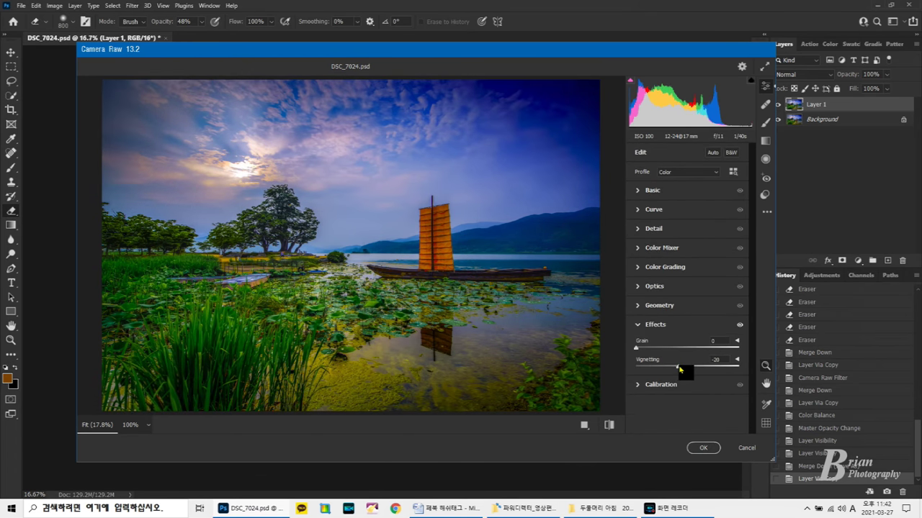
pyautogui.click(700, 447)
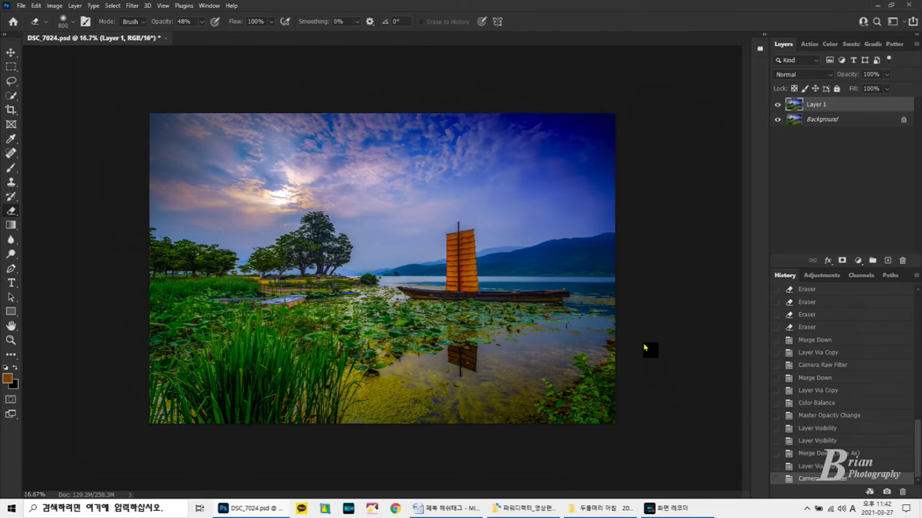
# Merge and duplicate the layer again, and draw a wide, flat Camera Raw radial filter over the shoreline from the reeds to the boat
pyautogui.hotkey('ctrl', 'e')
pyautogui.hotkey('ctrl', 'j')
pyautogui.click(132, 6)
pyautogui.click(165, 81)
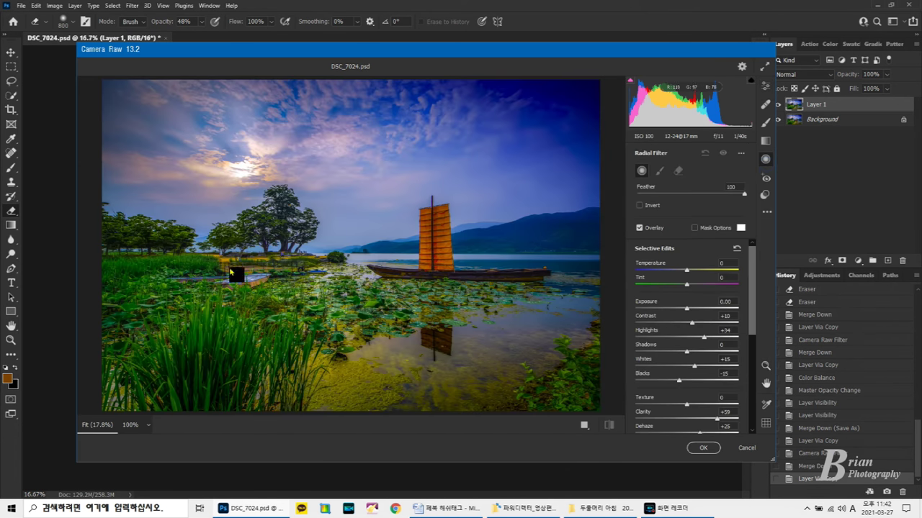
pyautogui.moveTo(238, 265); pyautogui.dragTo(356, 288)
pyautogui.moveTo(281, 272); pyautogui.dragTo(489, 267)
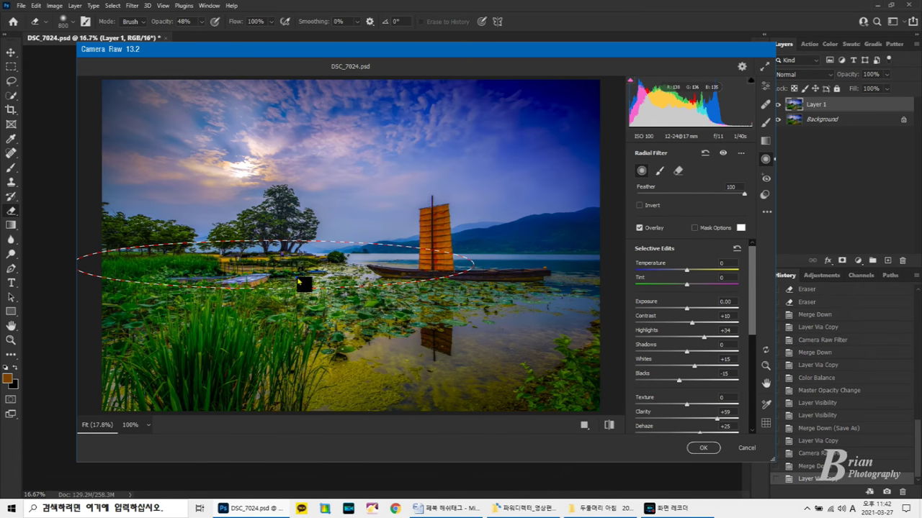
# Reset the shoreline radial filter's settings, set Exposure +0.35 and Defringe +100, make the ellipse taller and apply the Camera Raw Filter
pyautogui.click(736, 248)
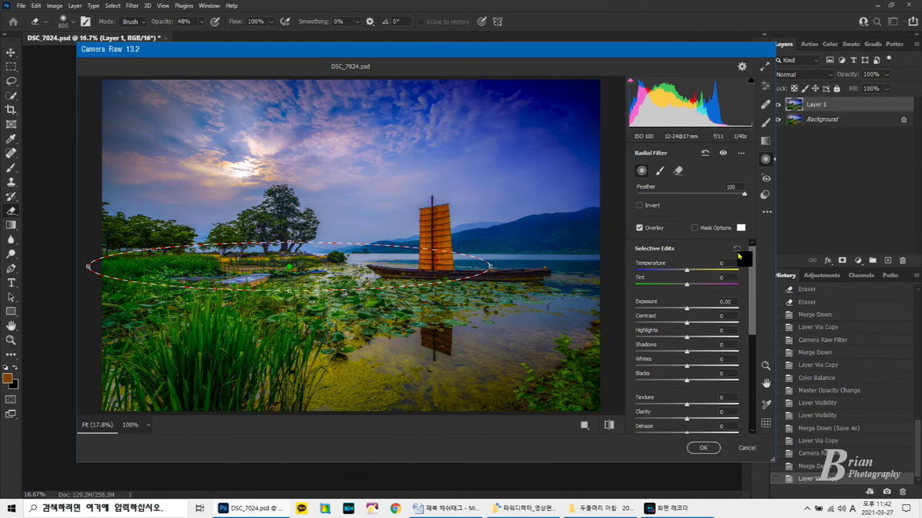
pyautogui.moveTo(689, 313); pyautogui.dragTo(695, 314)
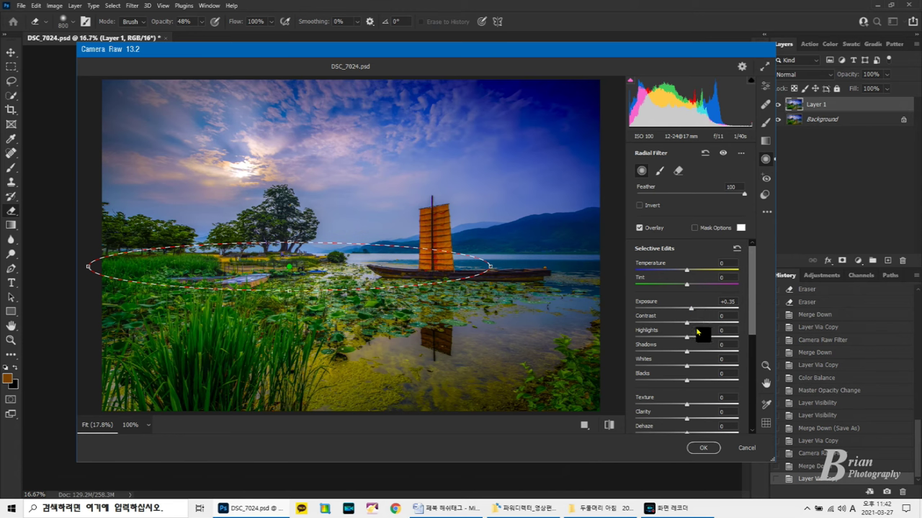
pyautogui.moveTo(708, 342); pyautogui.dragTo(699, 340)
pyautogui.scroll(-3, 698, 341)
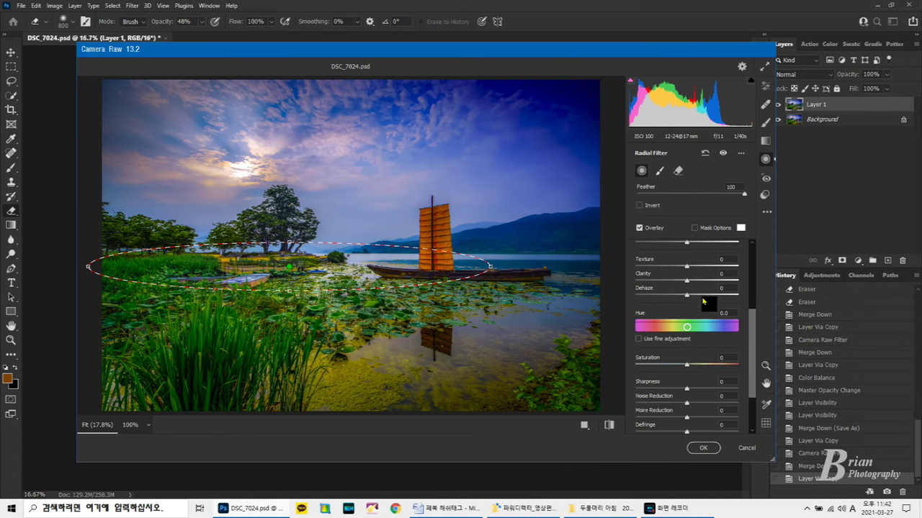
pyautogui.moveTo(708, 432); pyautogui.dragTo(766, 439)
pyautogui.moveTo(291, 308); pyautogui.dragTo(294, 279)
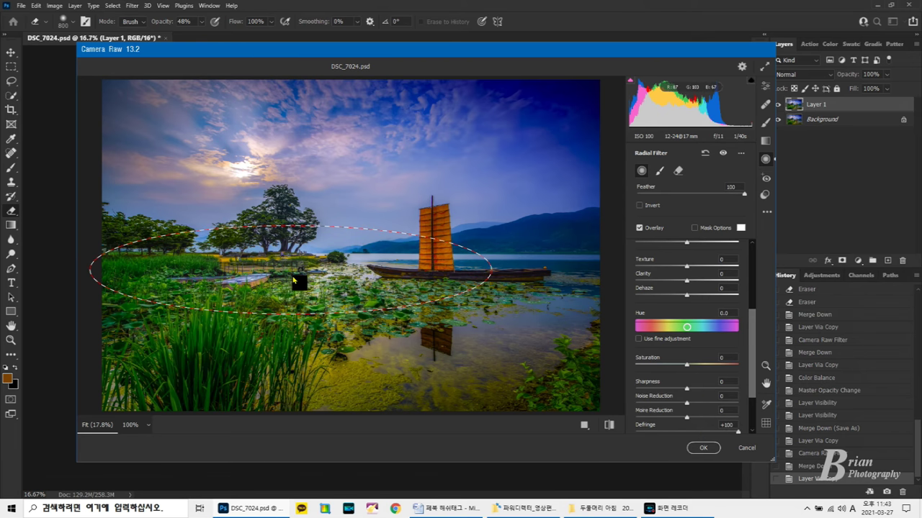
pyautogui.click(702, 448)
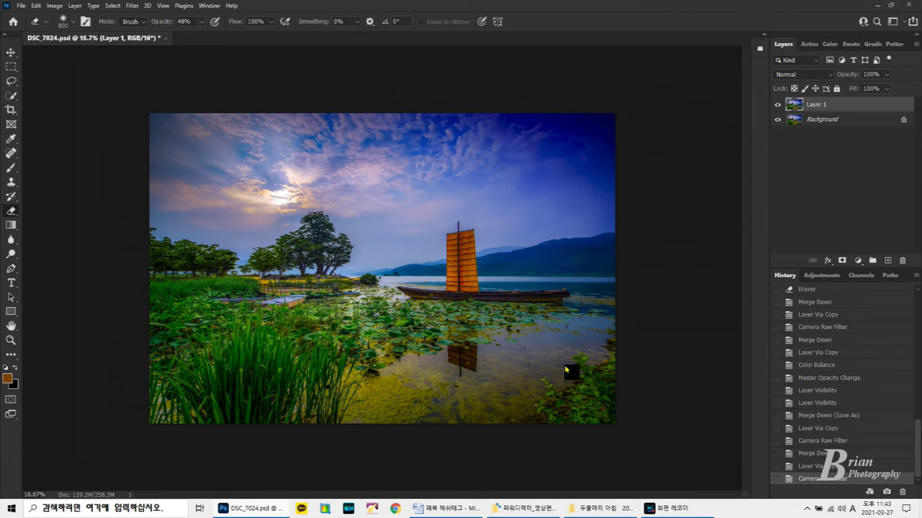
# Merge the retouched layer down and save the document
pyautogui.hotkey('ctrl', 'e')
pyautogui.hotkey('ctrl', 's')
# Compare the original DSC_7024.NEF history snapshot with the final retouched state several times, ending on the final state
pyautogui.moveTo(918, 438); pyautogui.dragTo(839, 294)
pyautogui.click(839, 292)
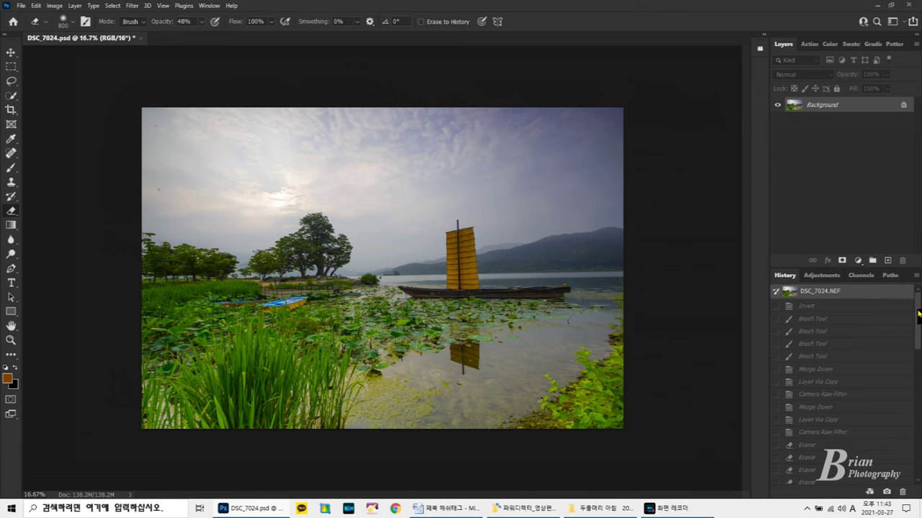
pyautogui.moveTo(918, 313); pyautogui.dragTo(917, 489)
pyautogui.click(855, 479)
pyautogui.moveTo(919, 314); pyautogui.dragTo(918, 481)
pyautogui.click(856, 479)
pyautogui.moveTo(919, 314); pyautogui.dragTo(918, 481)
pyautogui.click(855, 480)
pyautogui.moveTo(919, 314); pyautogui.dragTo(918, 481)
pyautogui.click(856, 480)
pyautogui.moveTo(919, 314); pyautogui.dragTo(918, 481)
pyautogui.click(856, 480)
pyautogui.moveTo(919, 316); pyautogui.dragTo(918, 481)
pyautogui.click(856, 481)
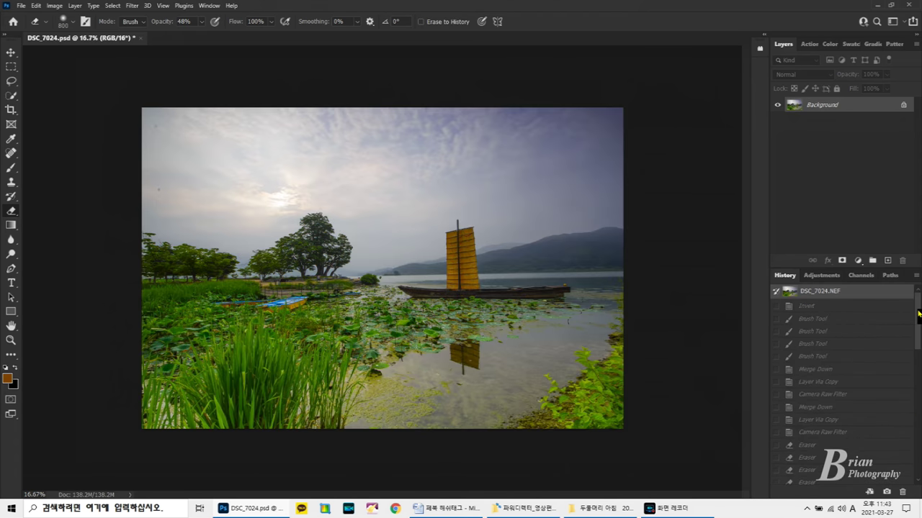
pyautogui.moveTo(918, 314); pyautogui.dragTo(918, 478)
pyautogui.click(855, 481)
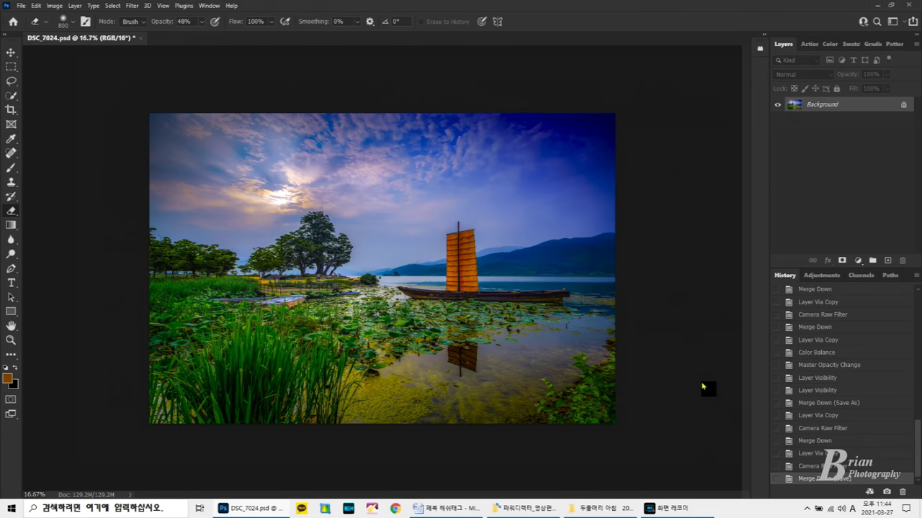